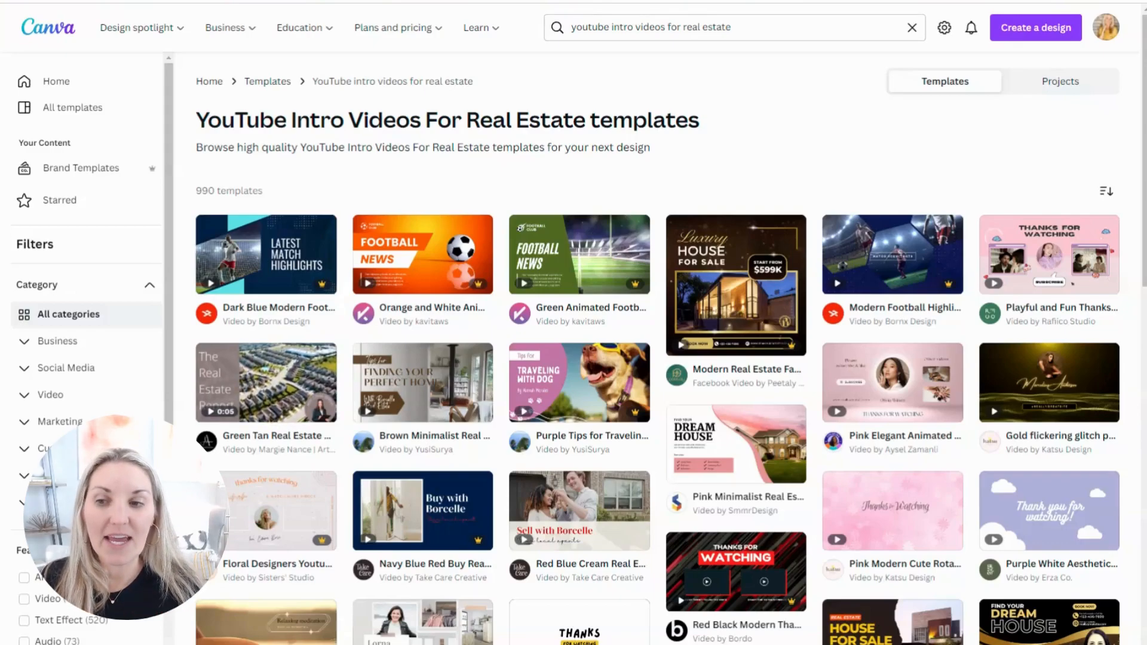
Step: Preview the Green Tan Real Estate Agent and Brown Minimalist Real Estate Tips YouTube intro templates, then return to the template results
click(276, 391)
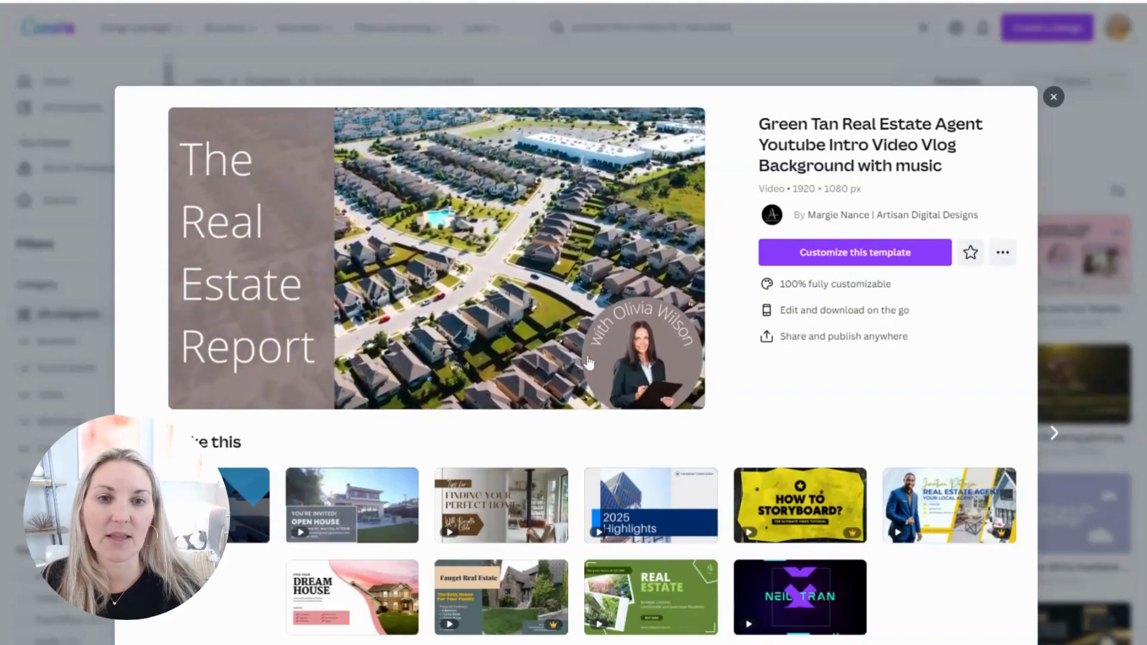
mouse_move(496, 538)
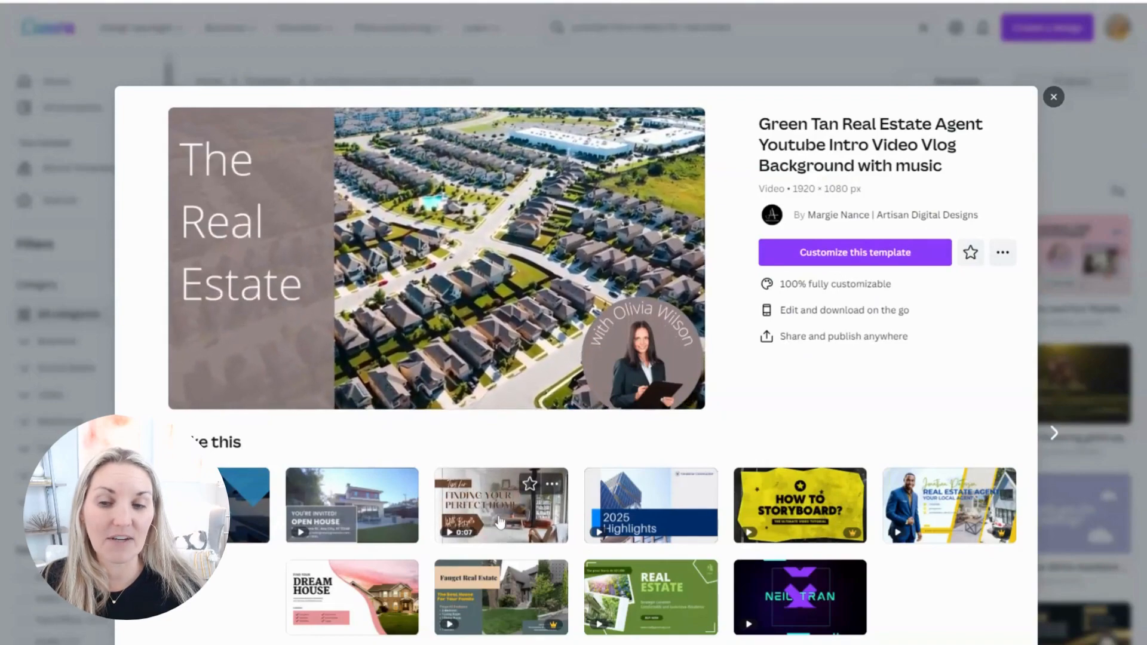
click(496, 539)
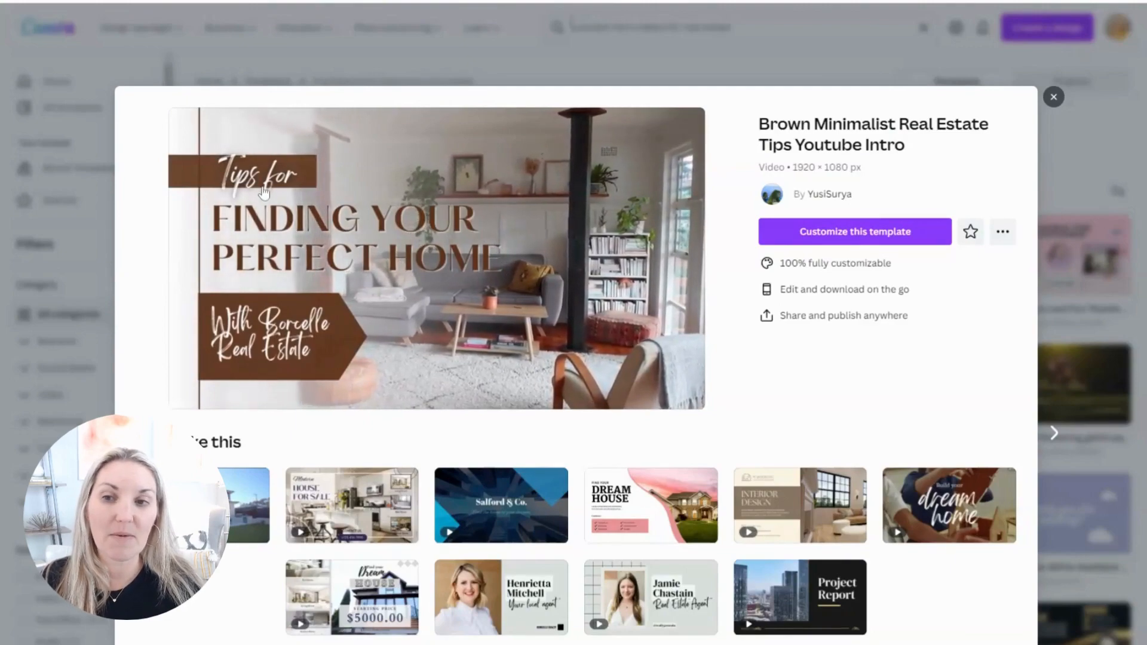
click(1053, 97)
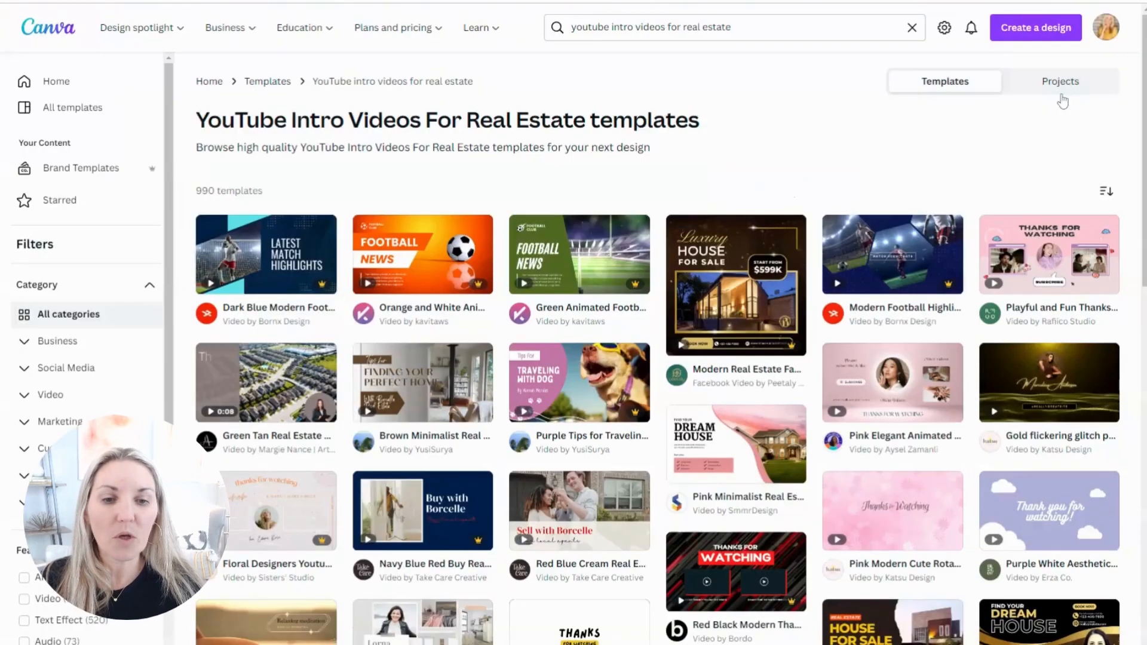
mouse_move(551, 510)
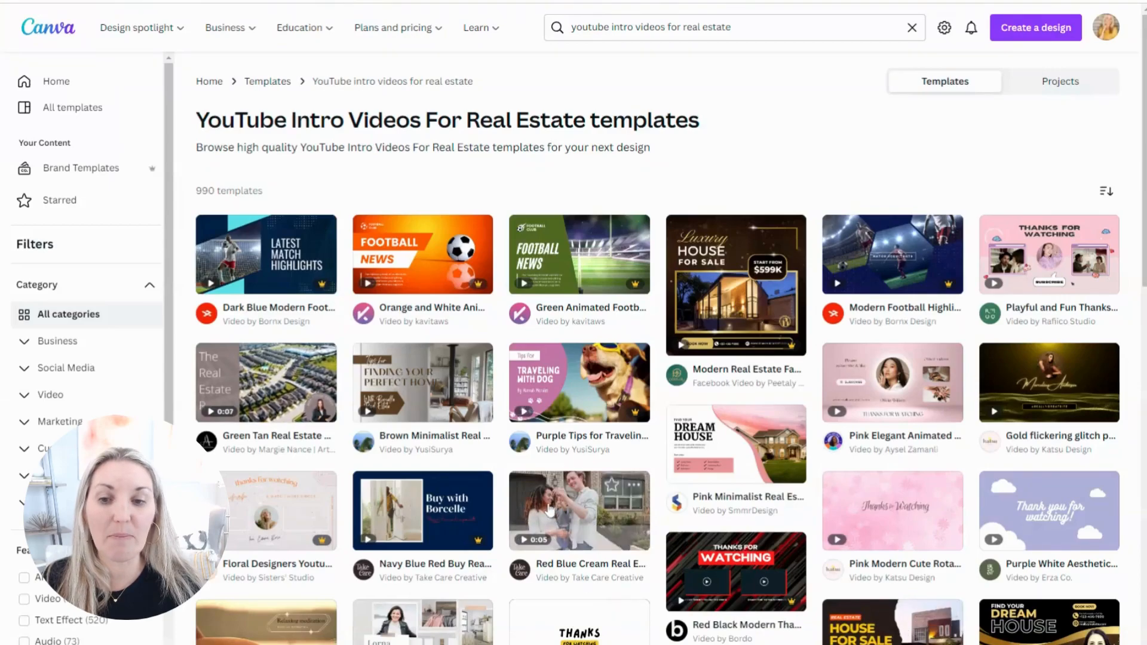
mouse_move(735, 474)
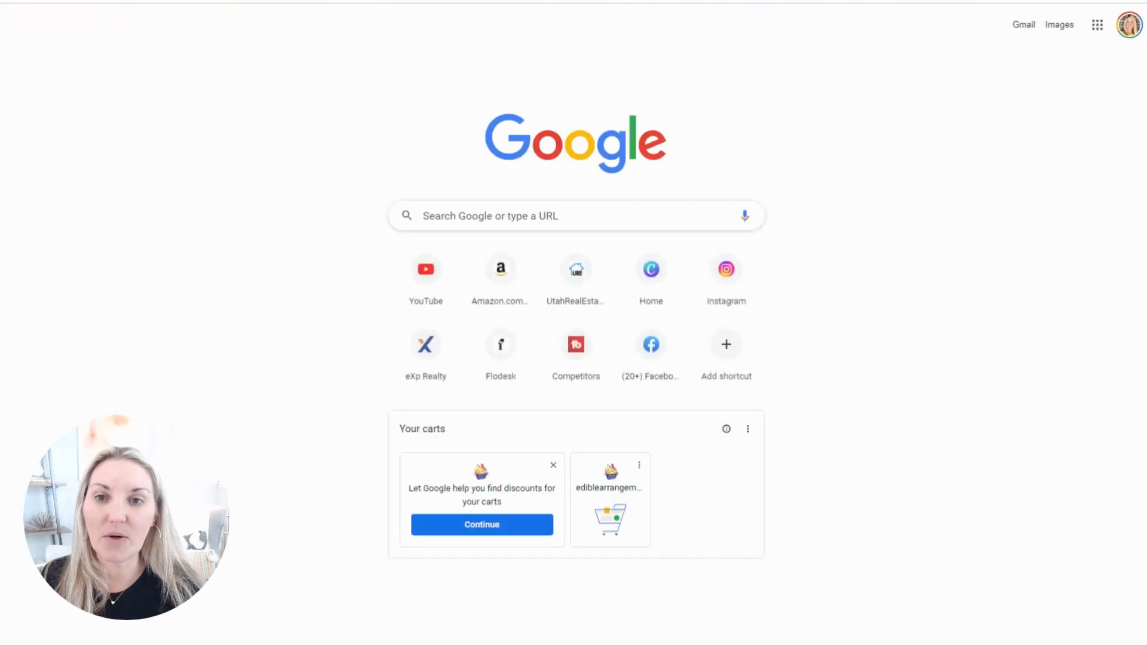
Step: Open Canva's home page in a new browser tab and create a blank 1920 × 1080 px video design
key(ctrl+l)
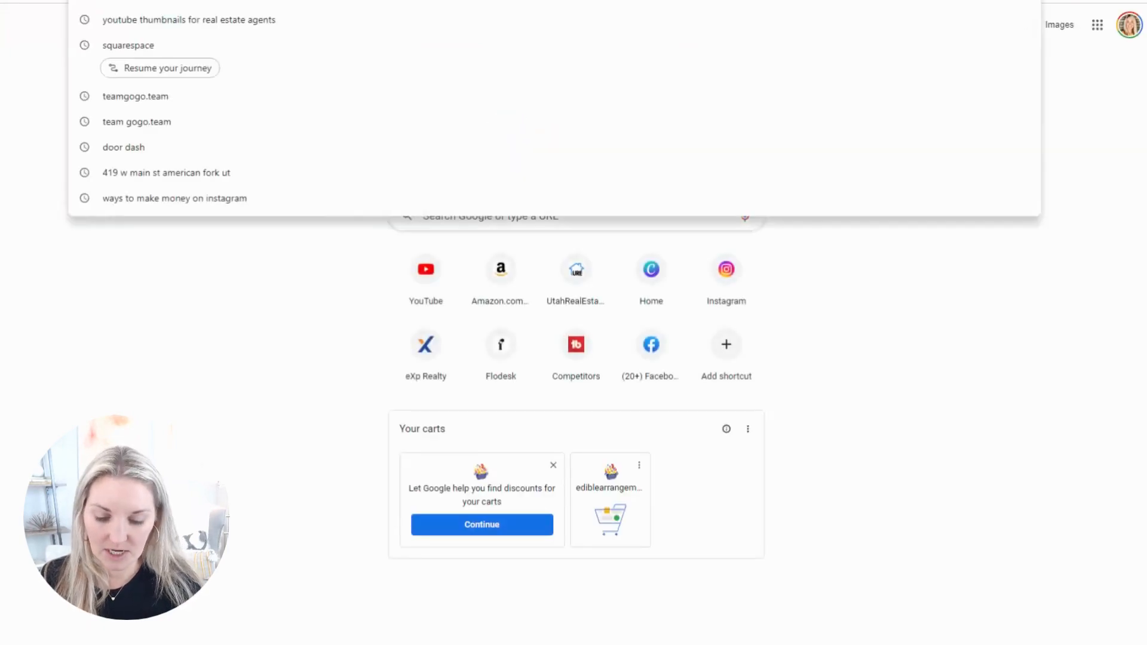
text(can)
key(Return)
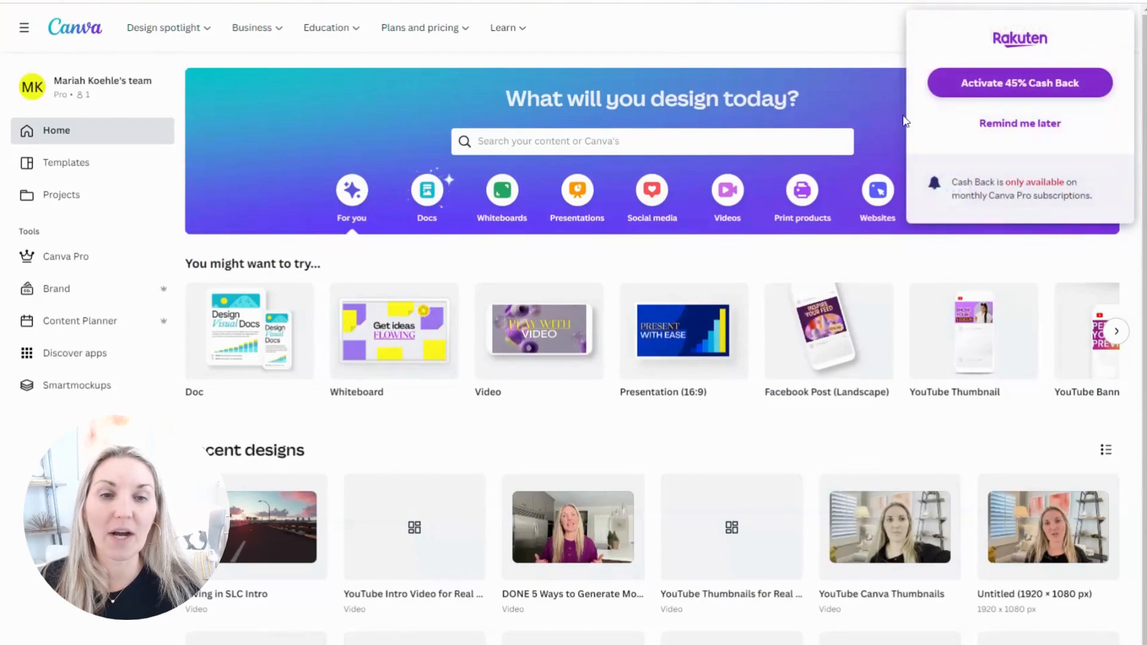
click(998, 124)
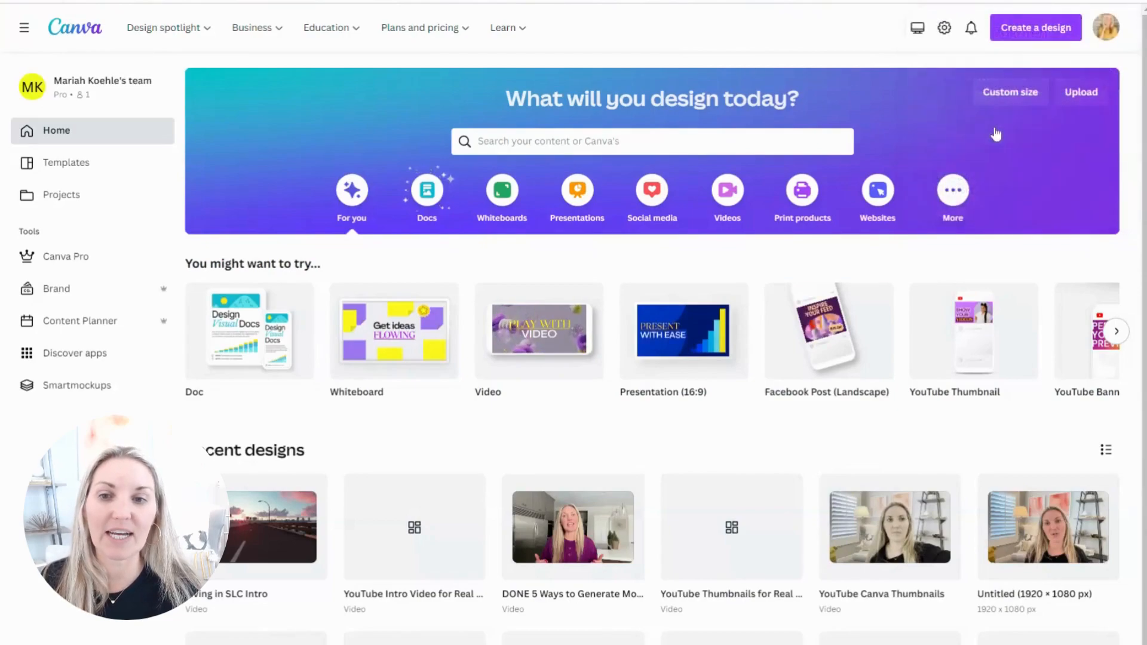
click(524, 370)
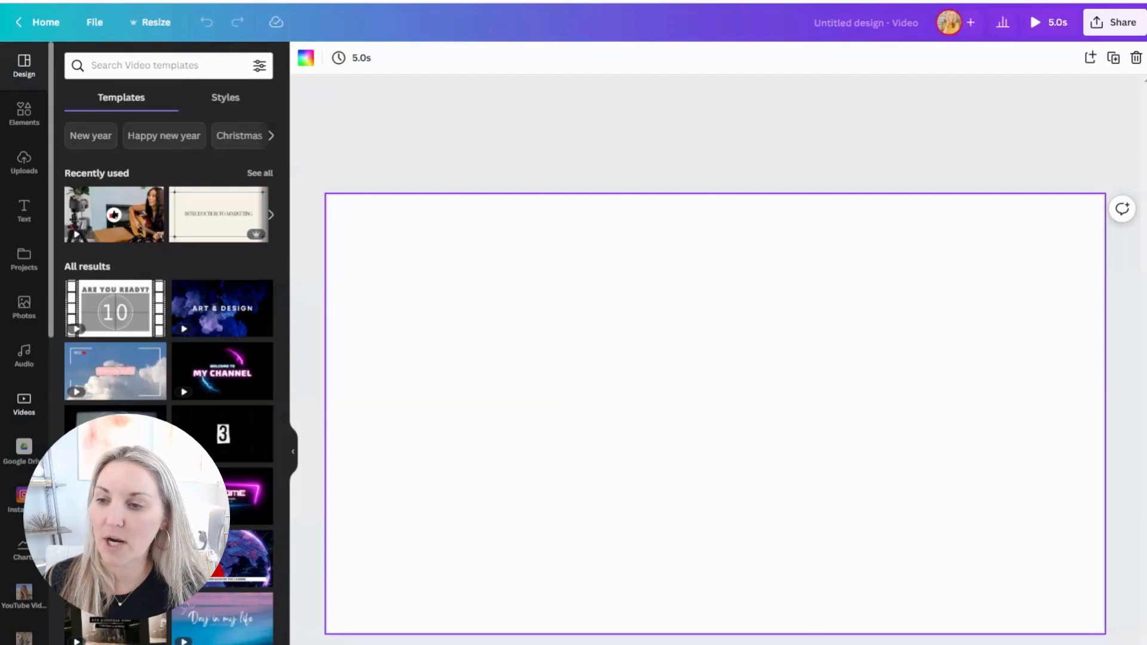
Step: Search the stock videos for "Utah"
click(25, 407)
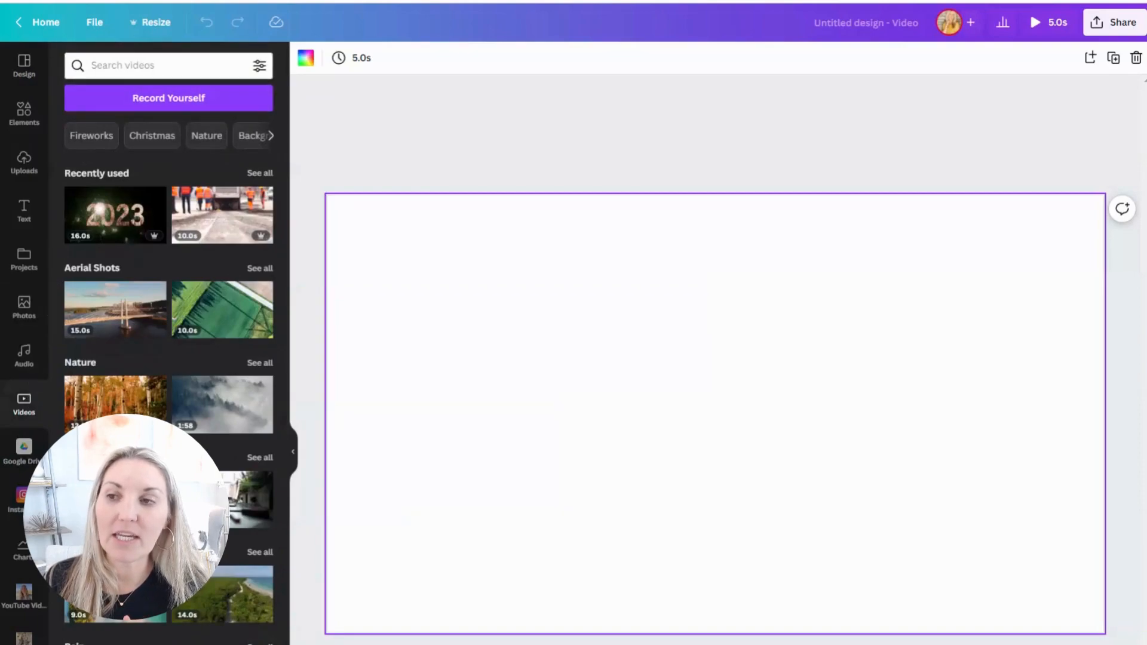
click(124, 66)
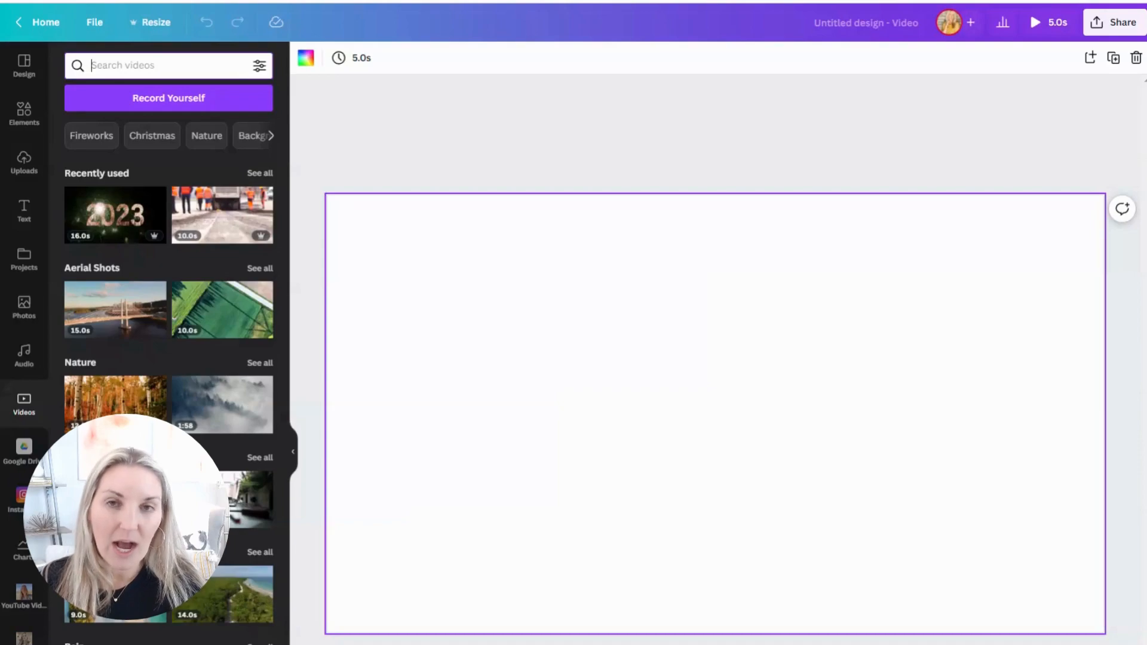
text(Utah)
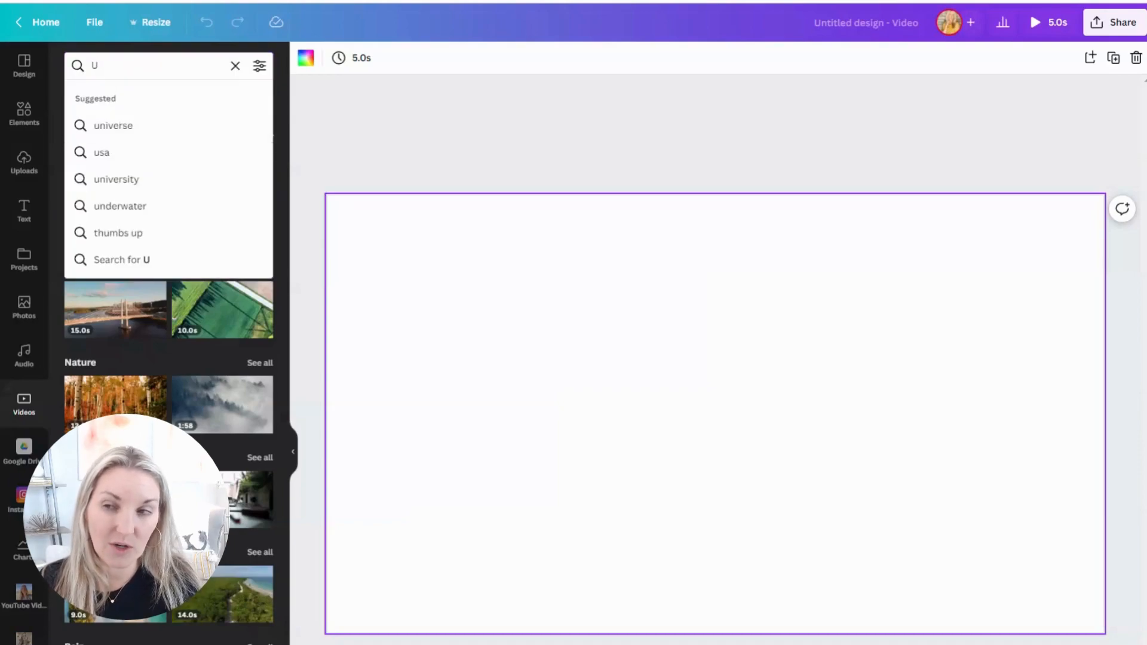
key(Return)
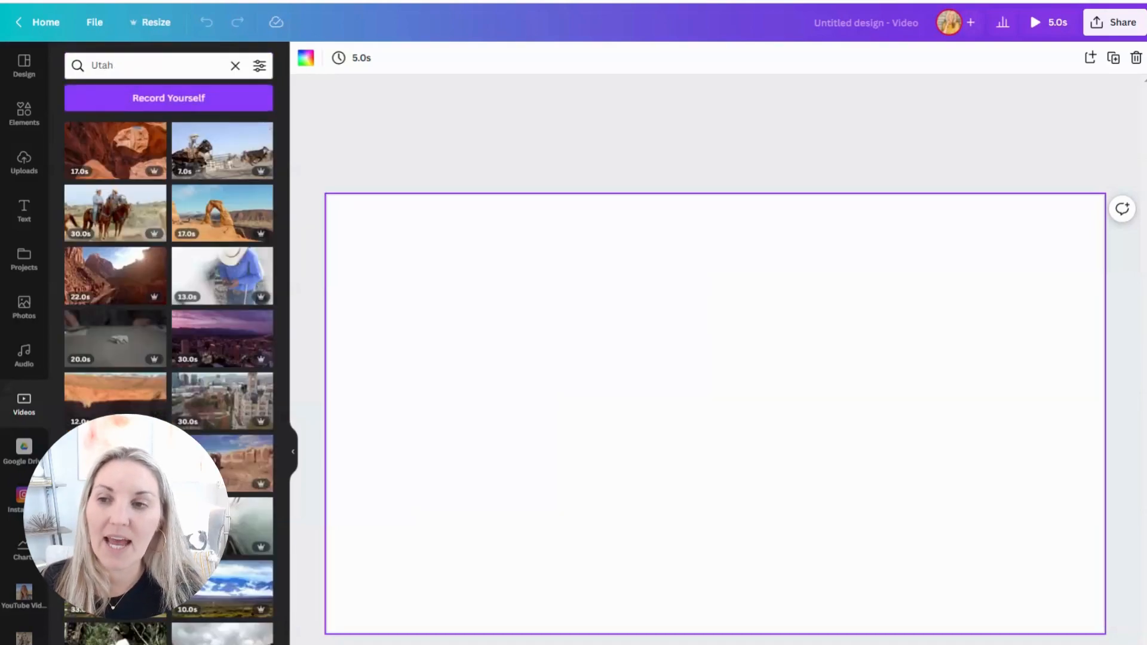
Step: Try the 24-second aerial clip of a neighborhood below snowy mountains on the blank page, and remove it
scroll(226, 387, down, 2)
scroll(226, 387, down, 10)
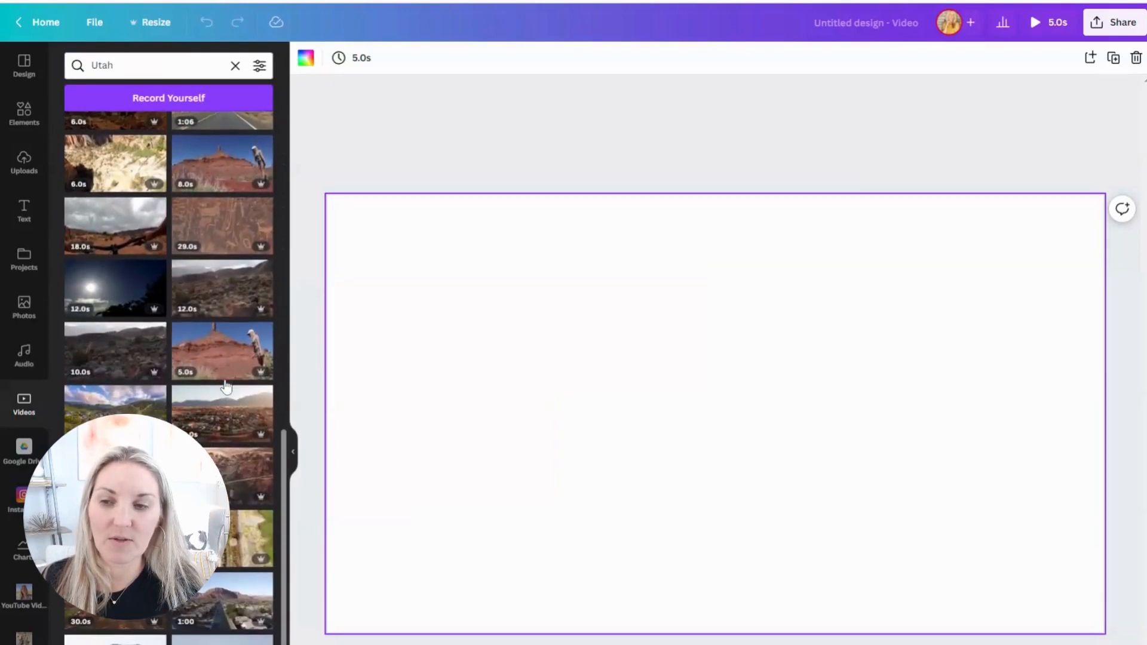
scroll(225, 387, down, 1)
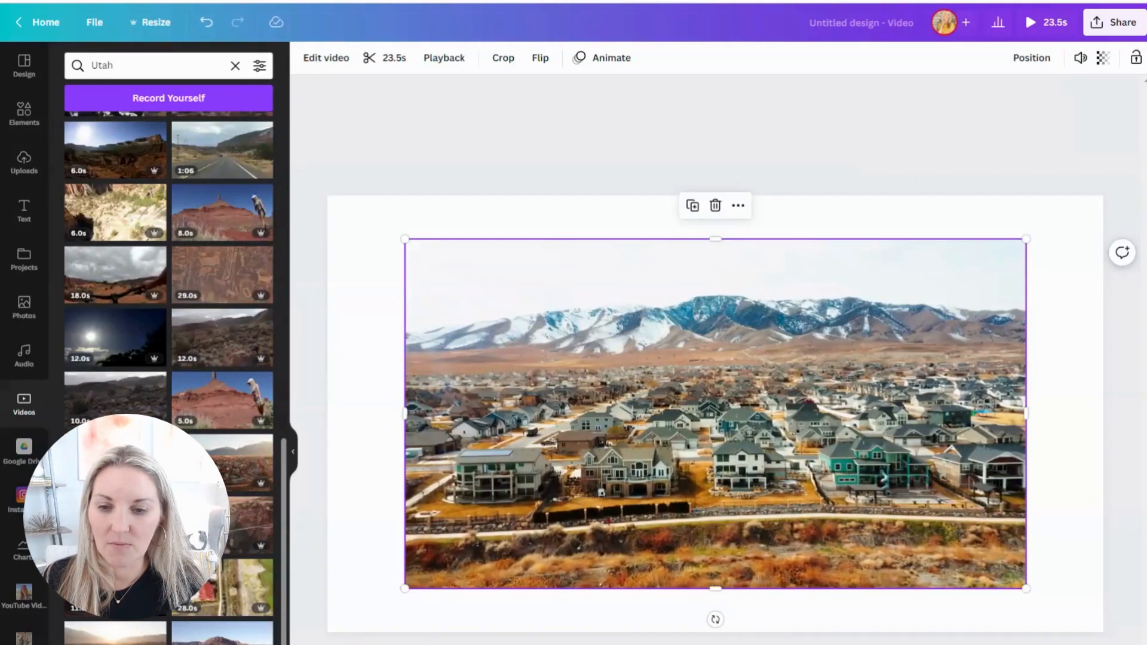
key(Delete)
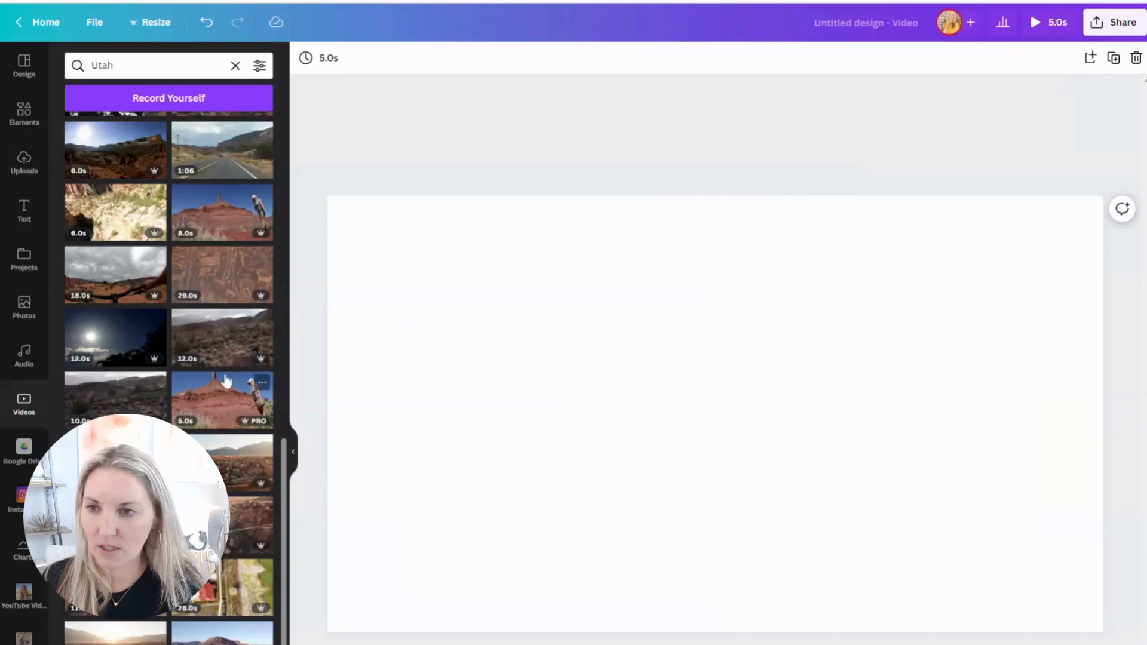
Step: Place the 17-second desert arch clip on the first page and the 22-second sunlit canyon clip on the second, adding a blank page after each
scroll(211, 370, up, 10)
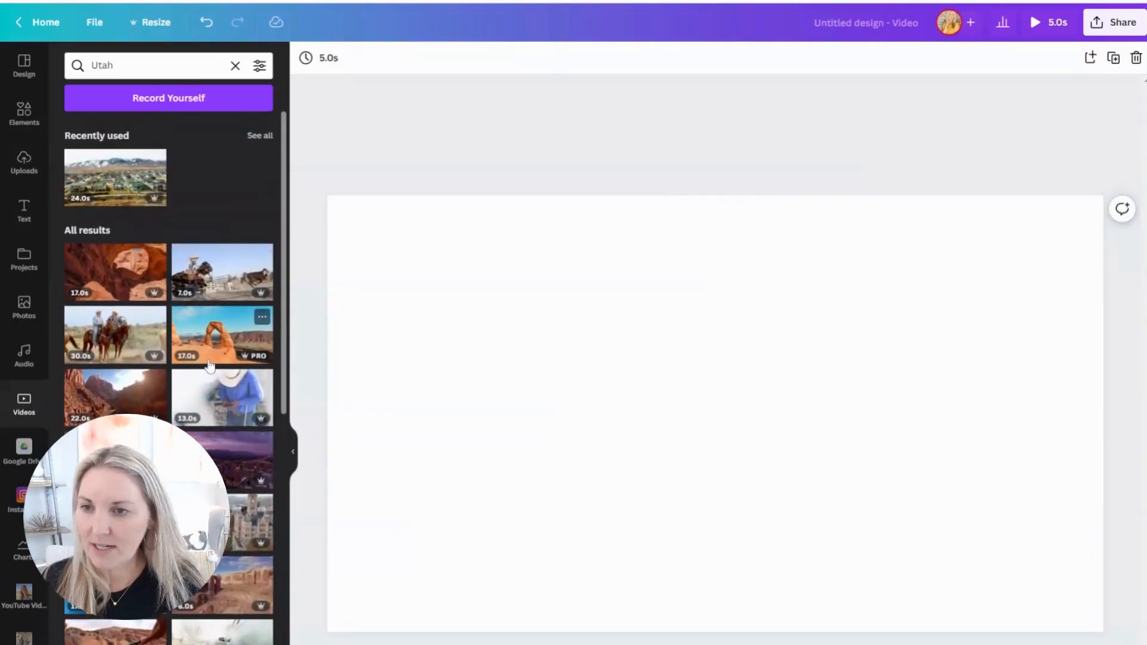
click(209, 336)
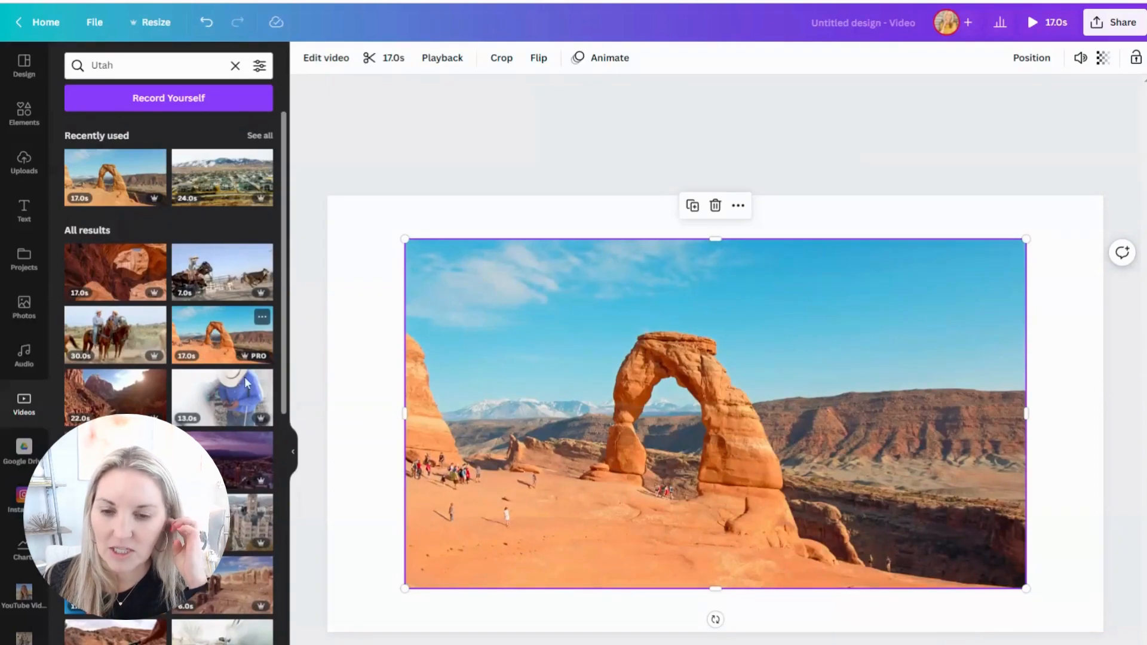
key(Delete)
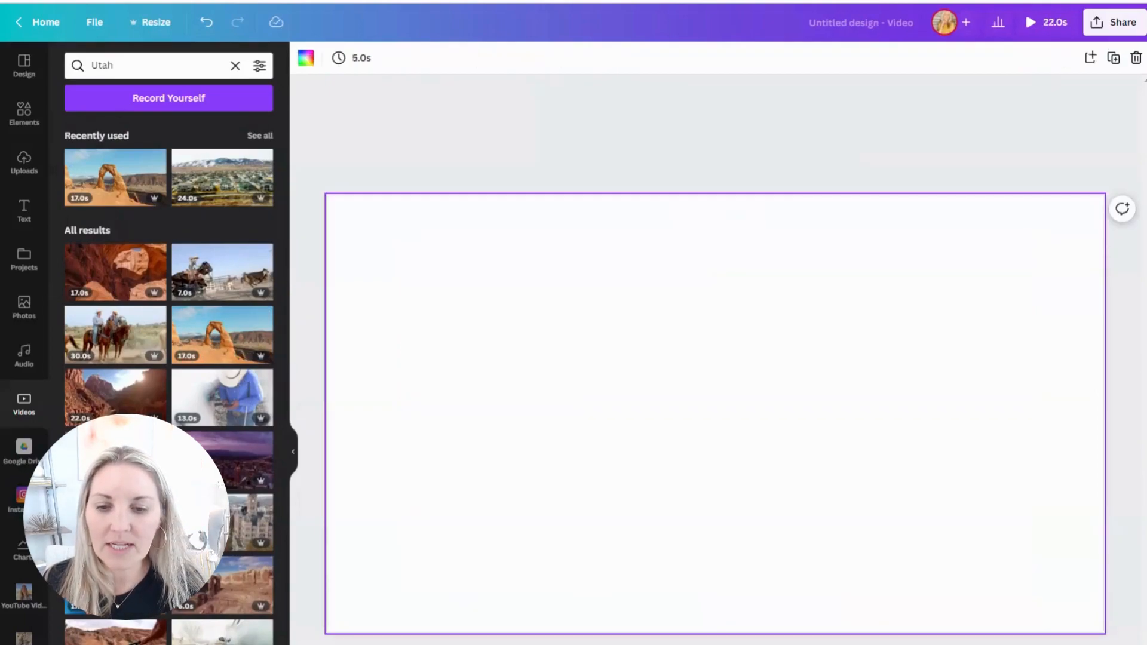
click(126, 411)
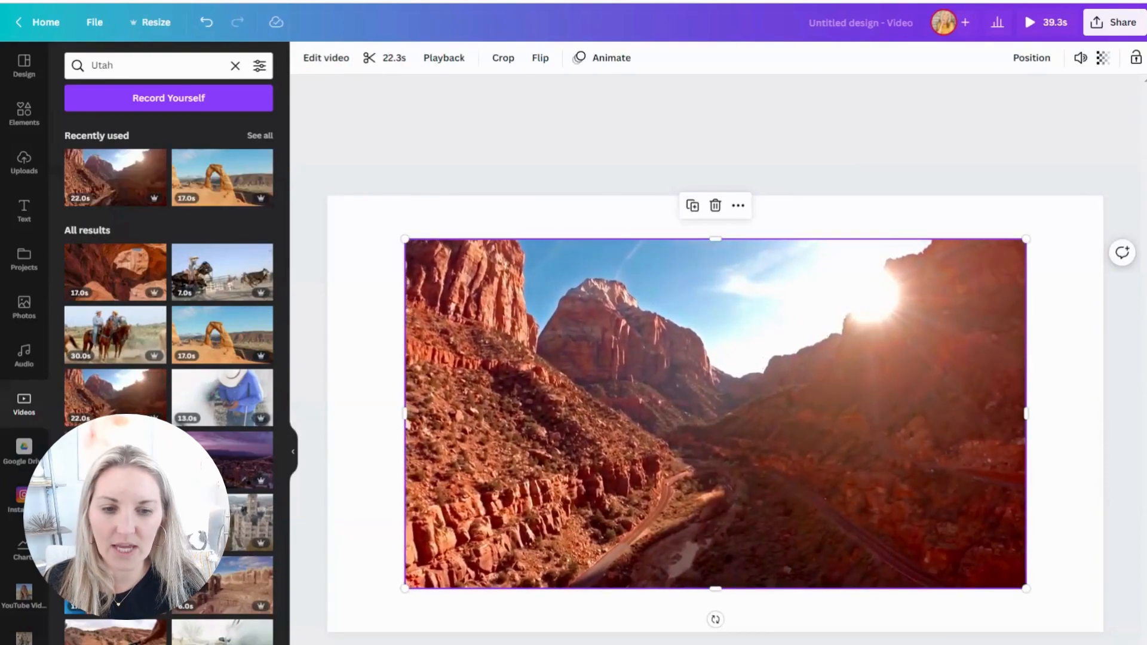
key(Delete)
Step: Place the 11-second clip of the city skyline at night on the third page and add another blank page
scroll(169, 376, down, 10)
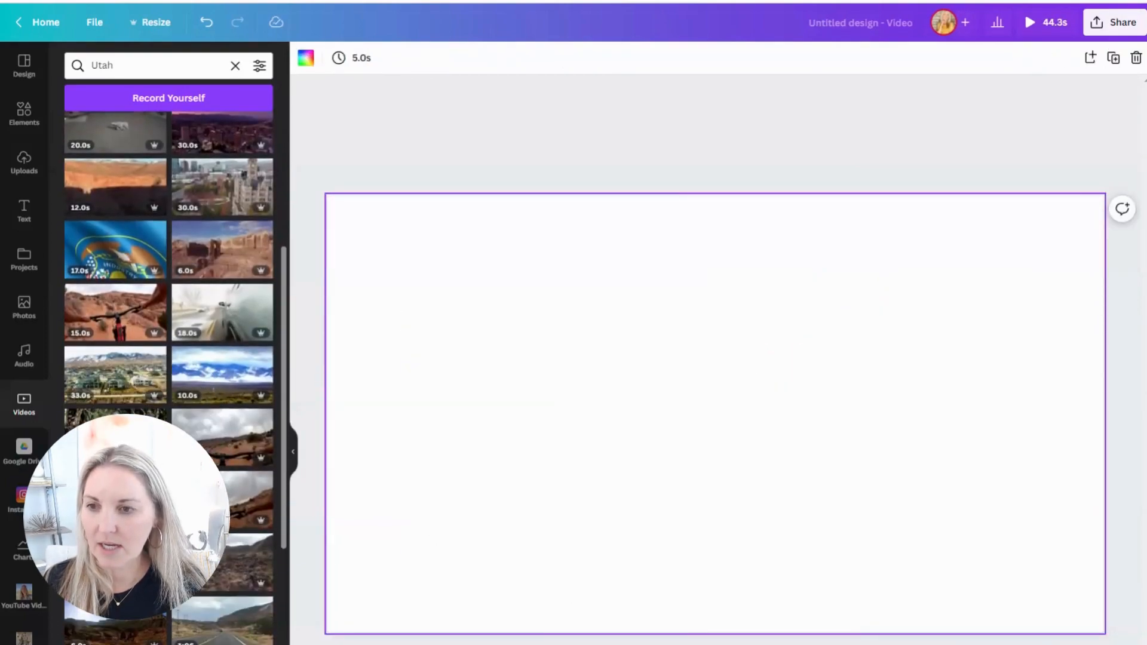
scroll(169, 376, down, 5)
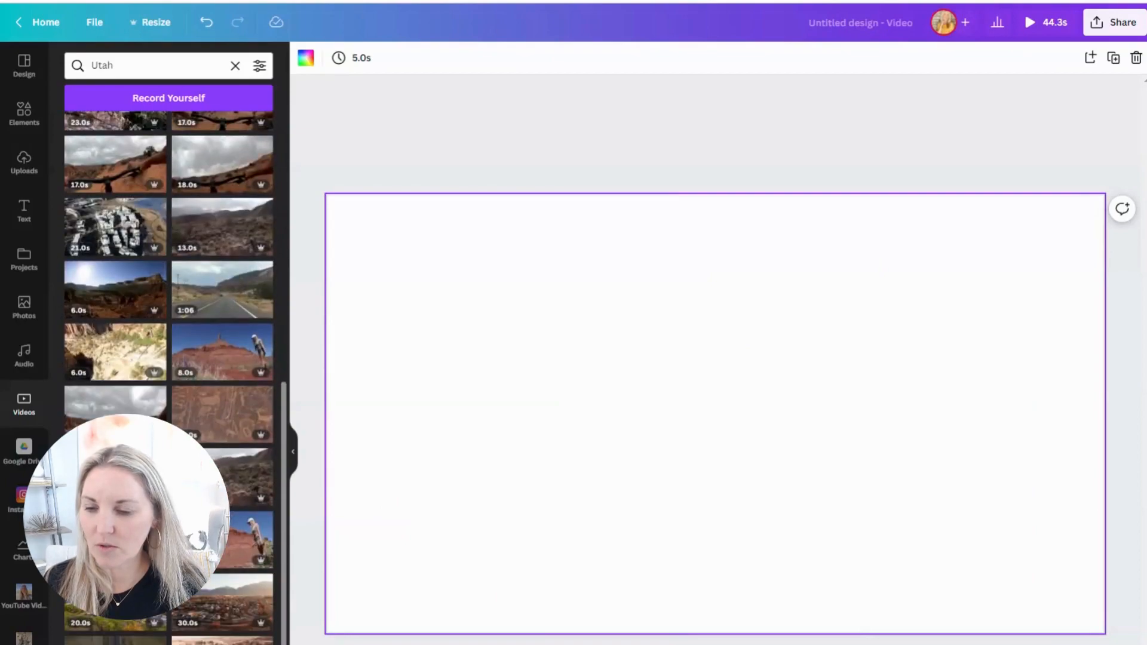
scroll(169, 377, down, 10)
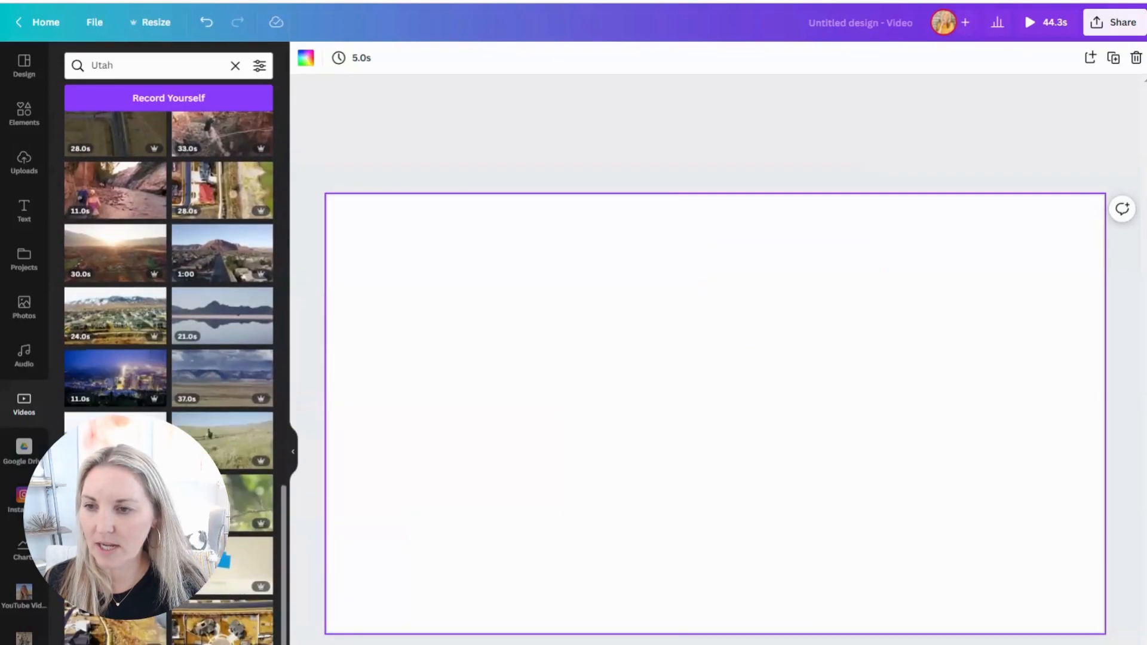
click(103, 376)
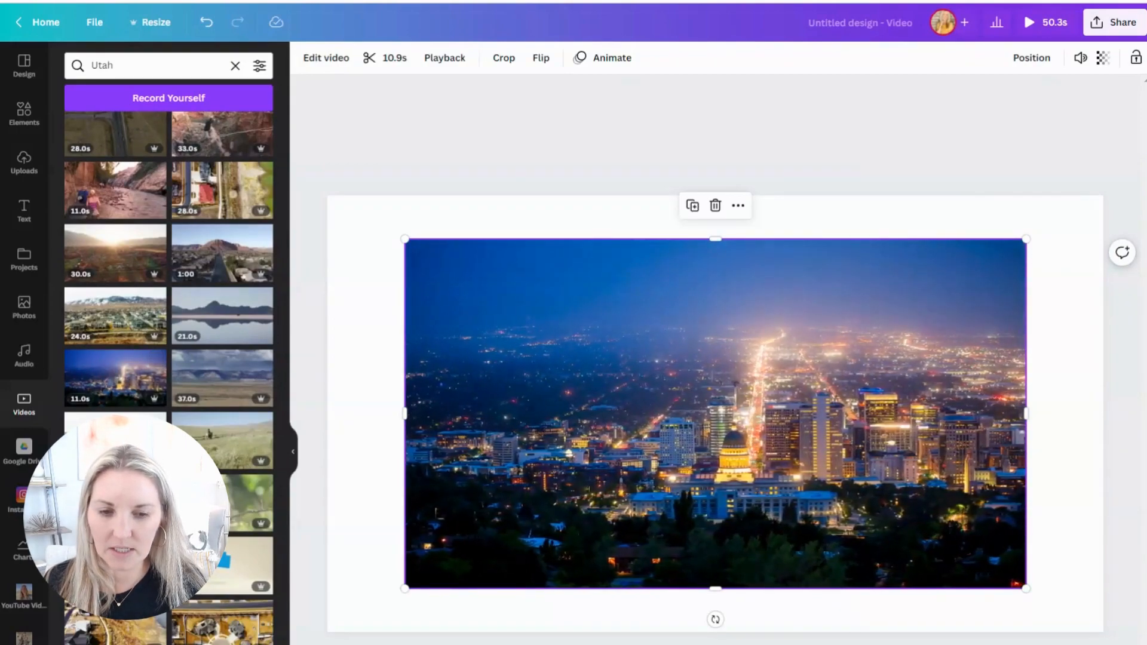
key(ctrl+Return)
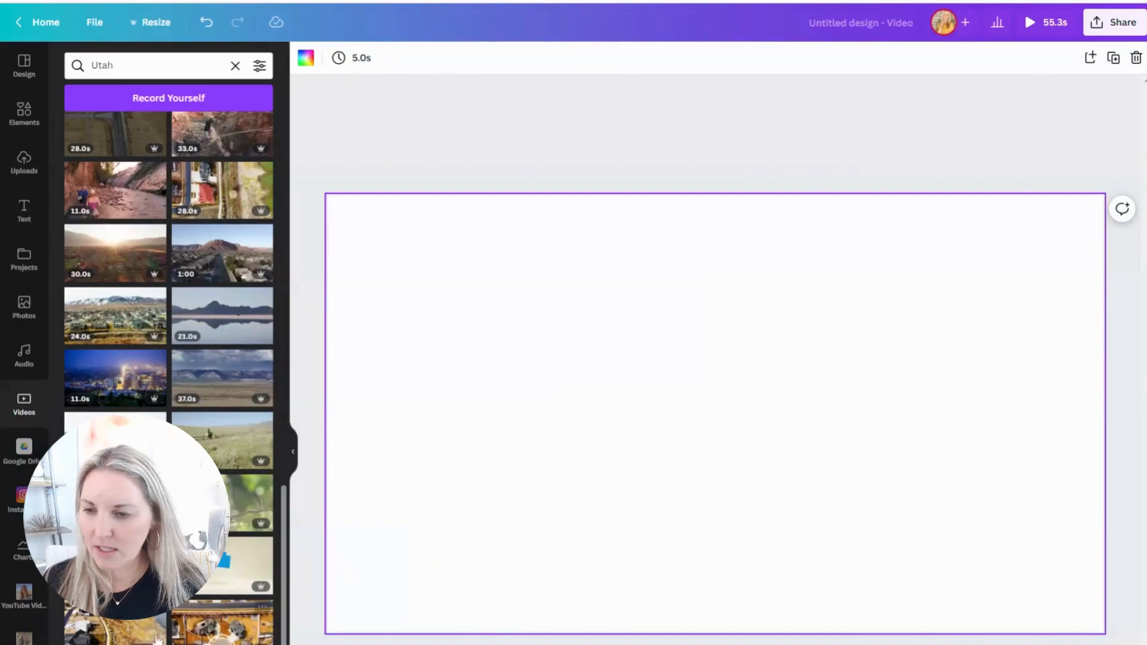
Step: Search the stock videos for "park city utah" and place the 27-second aerial town clip on the fourth page
scroll(120, 641, down, 10)
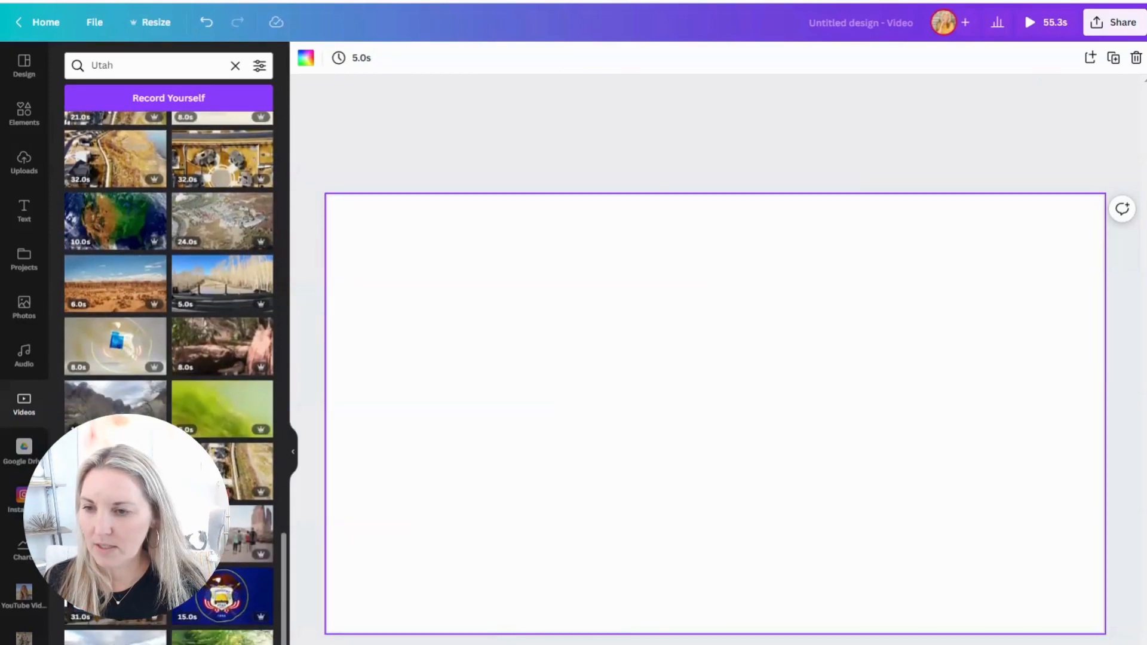
scroll(131, 526, down, 5)
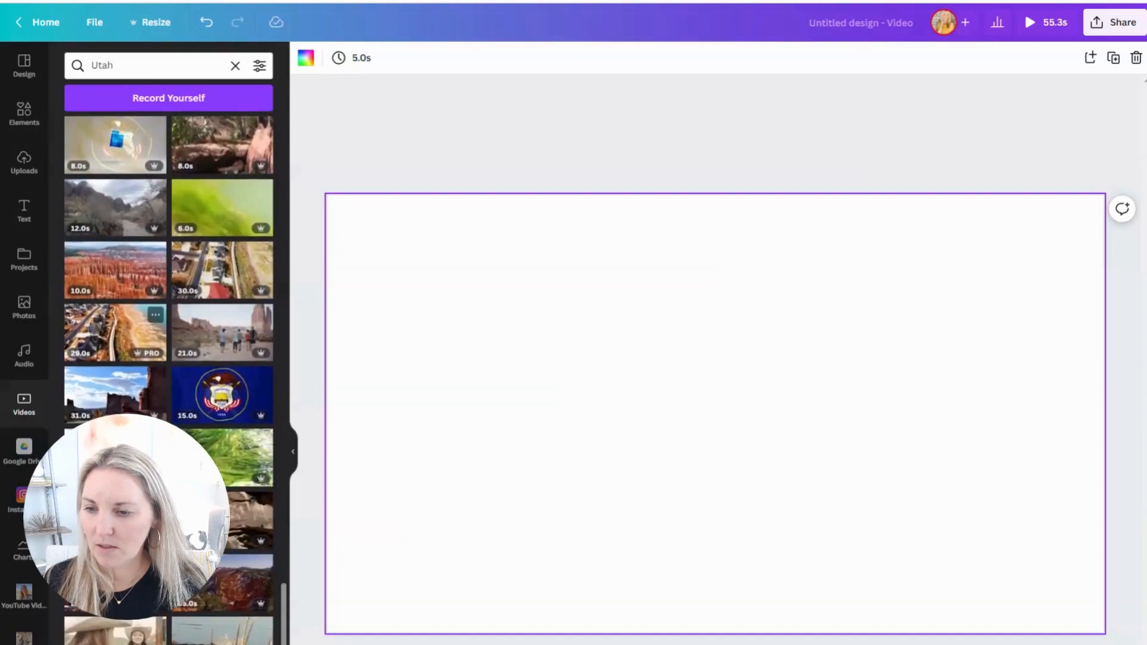
scroll(141, 119, up, 3)
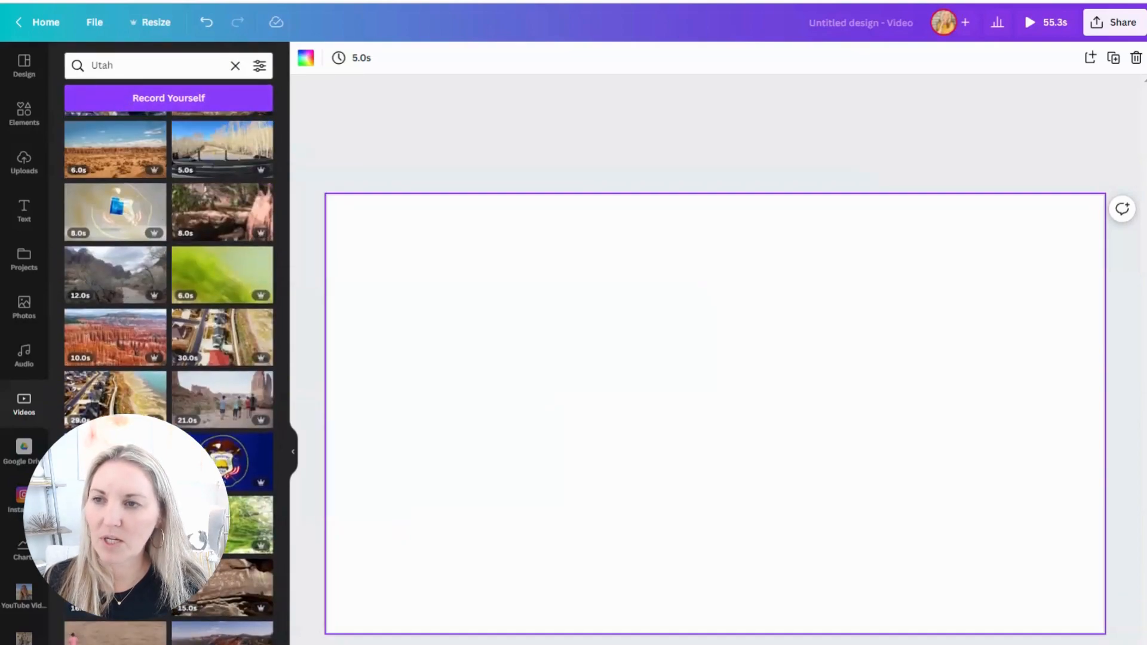
click(150, 65)
text(p)
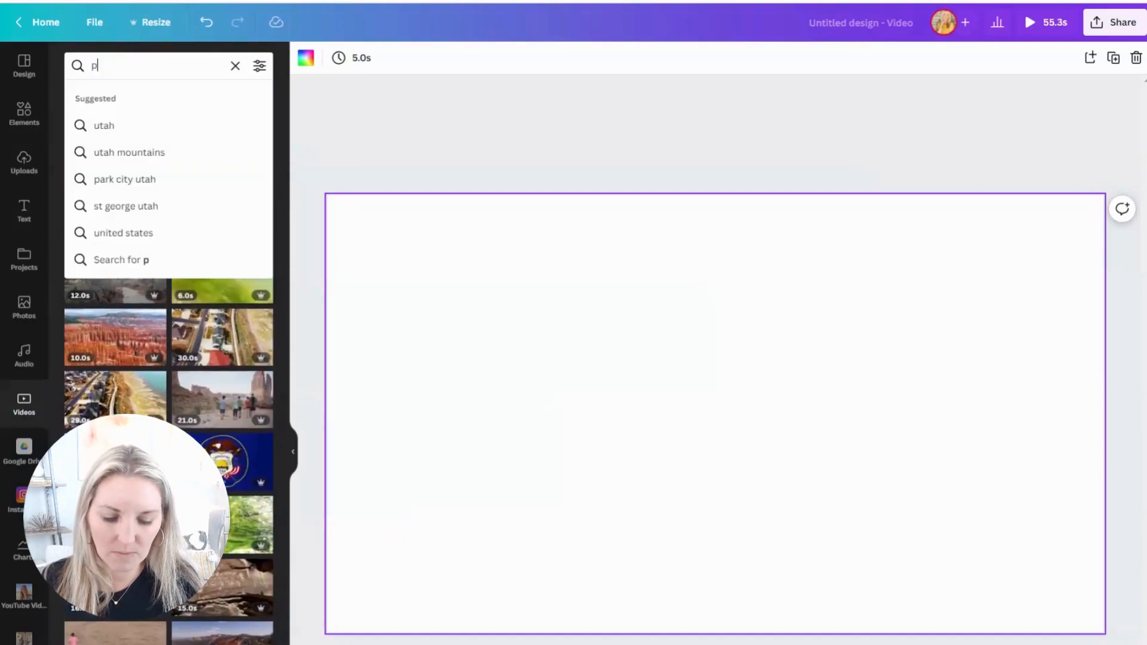
text(ark city utah)
key(Return)
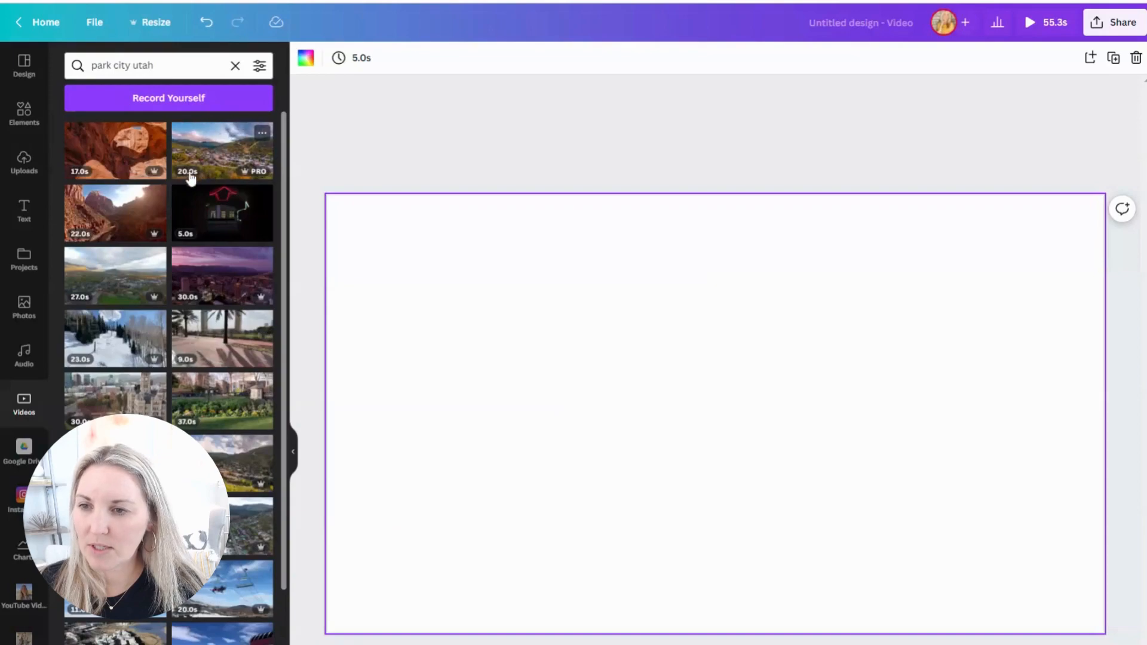
click(106, 273)
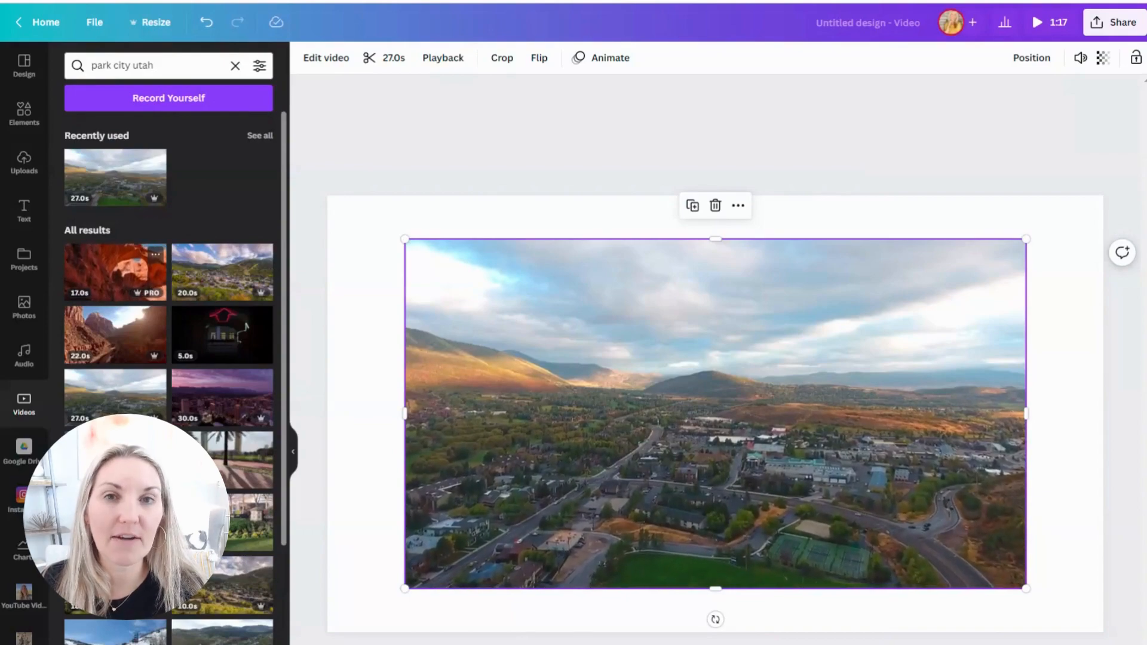
Step: Add a blank fifth page and place the uploaded 8.8-second clip of the snowy mountain road on it
click(22, 167)
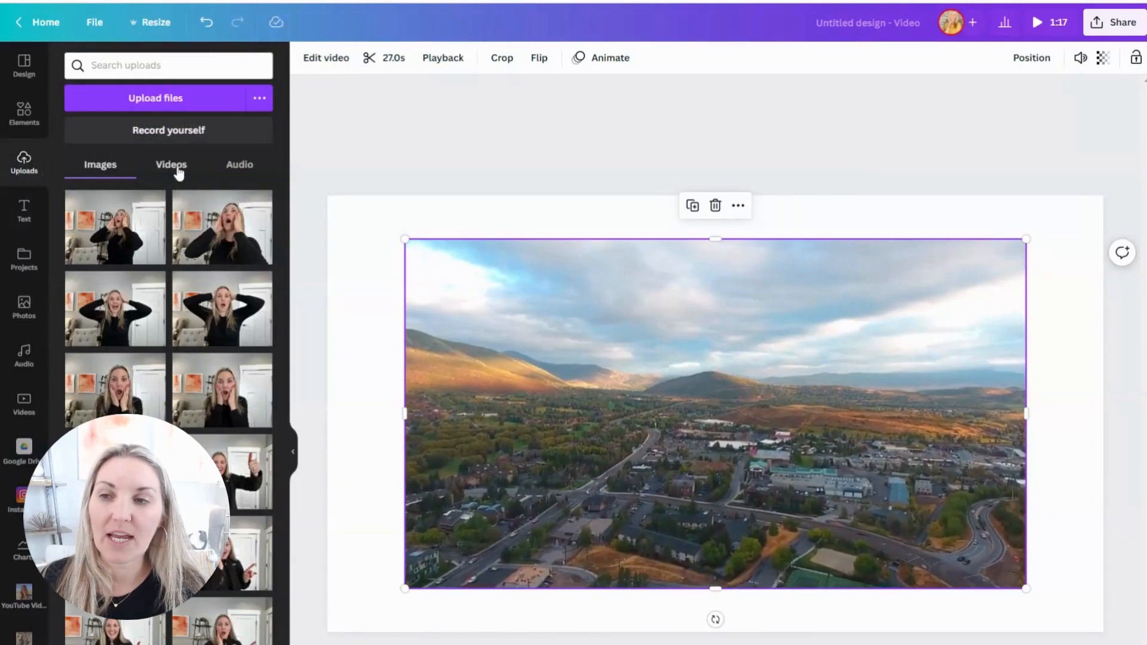
click(171, 165)
scroll(177, 313, down, 10)
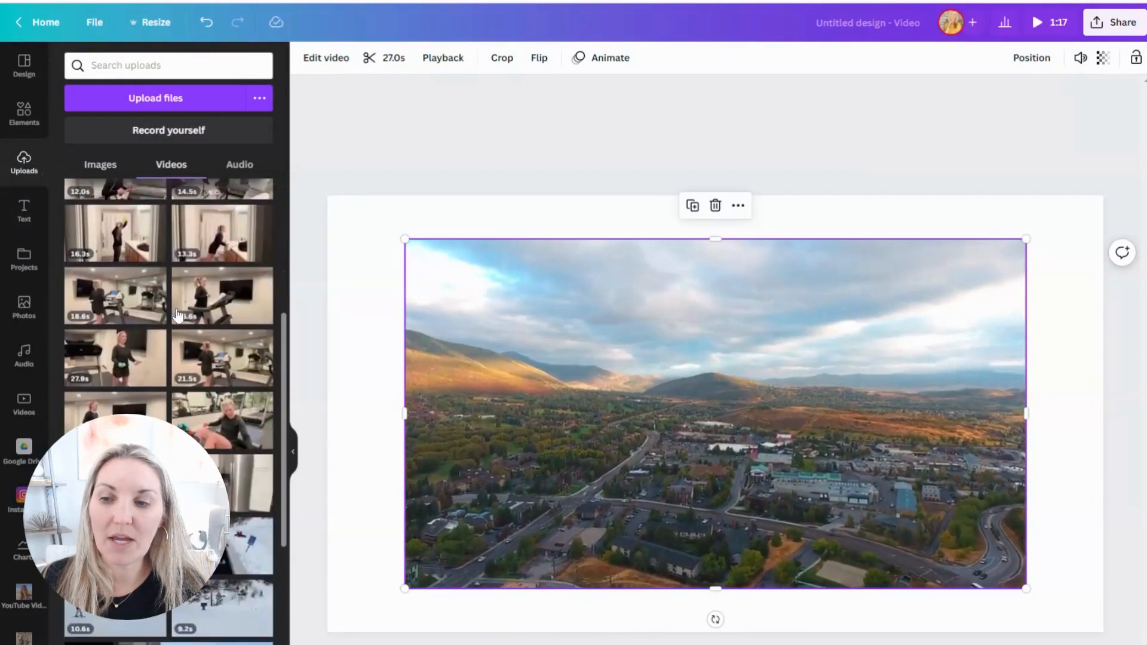
scroll(178, 314, down, 3)
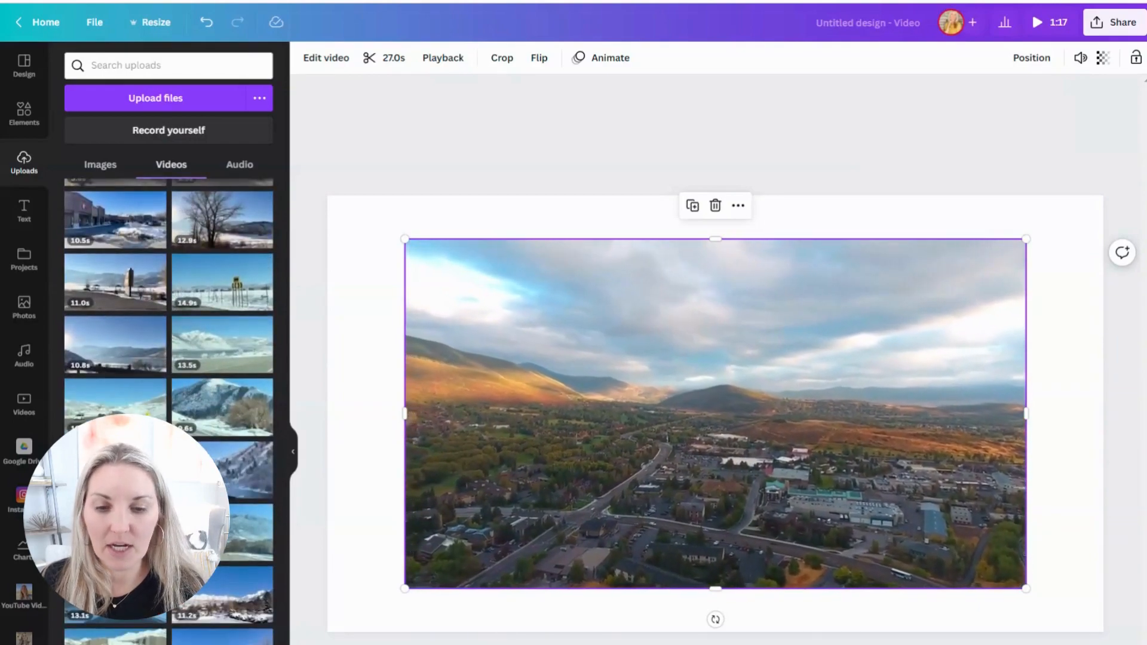
key(ctrl+Return)
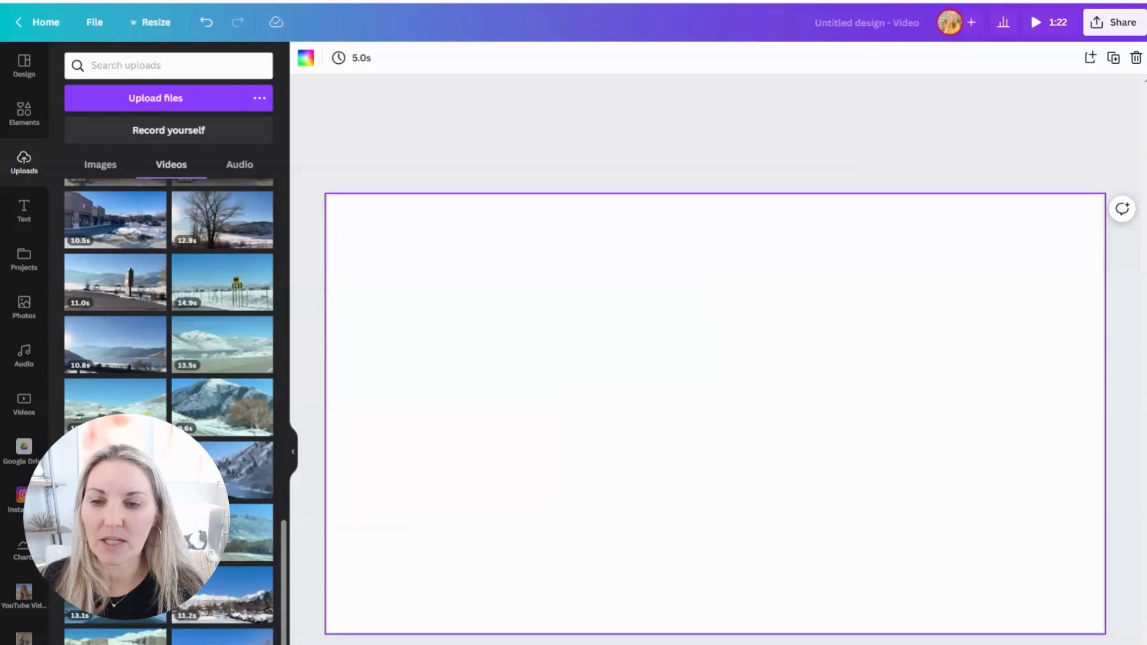
click(208, 471)
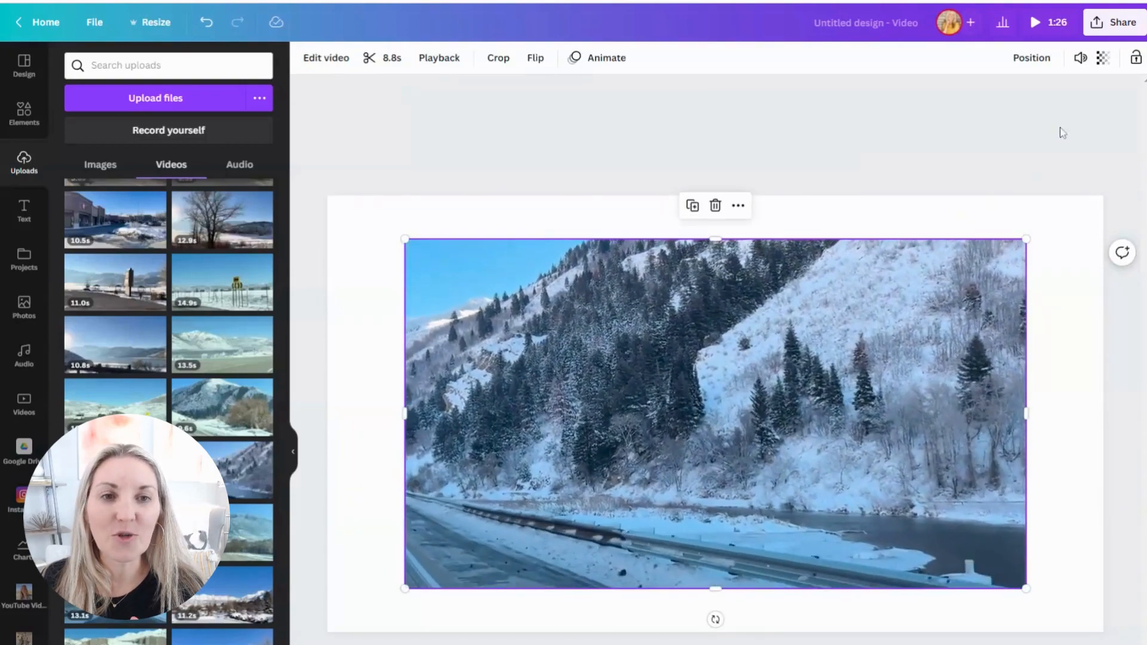
Step: Set the volume of the snowy mountain road clip to 0
click(1080, 60)
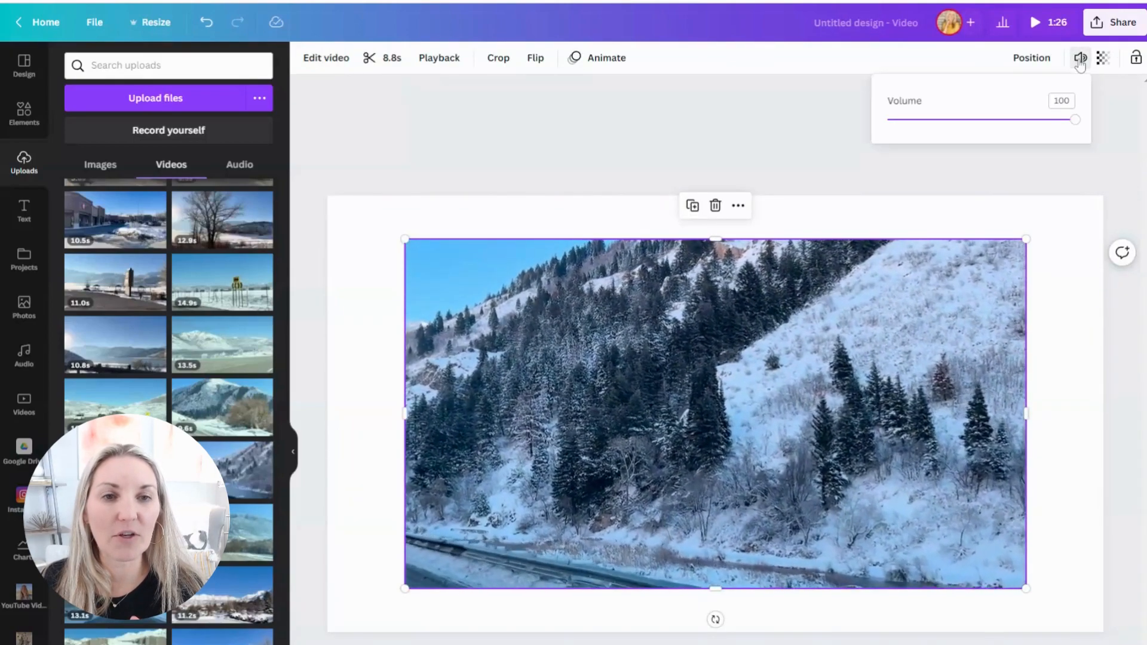
drag(902, 120, 887, 123)
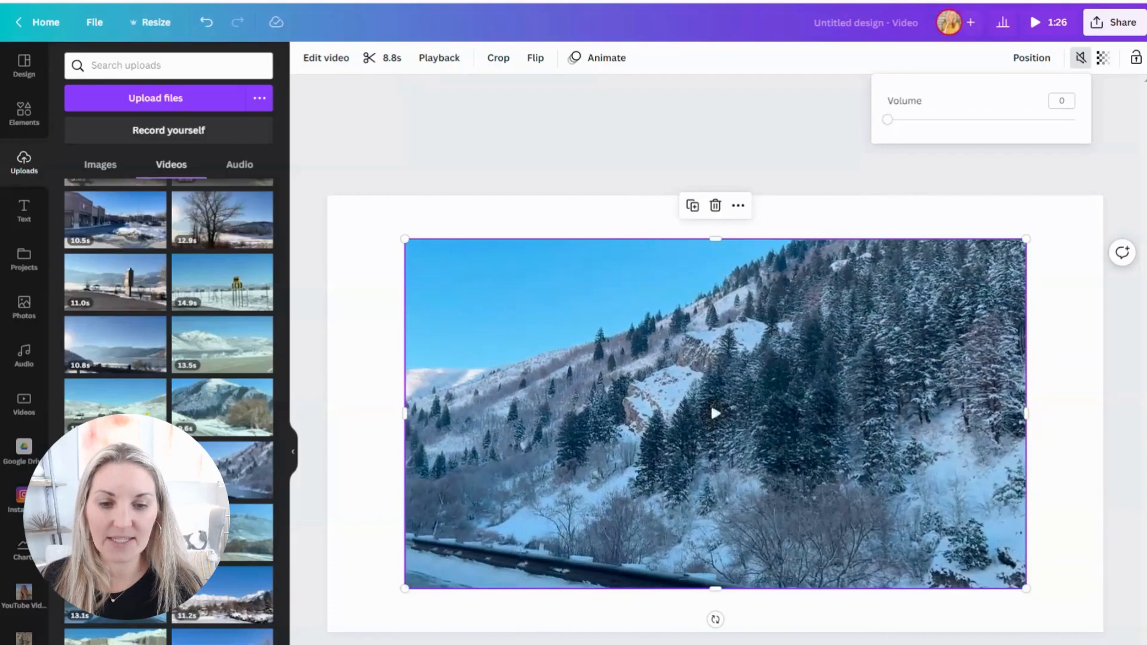
key(Escape)
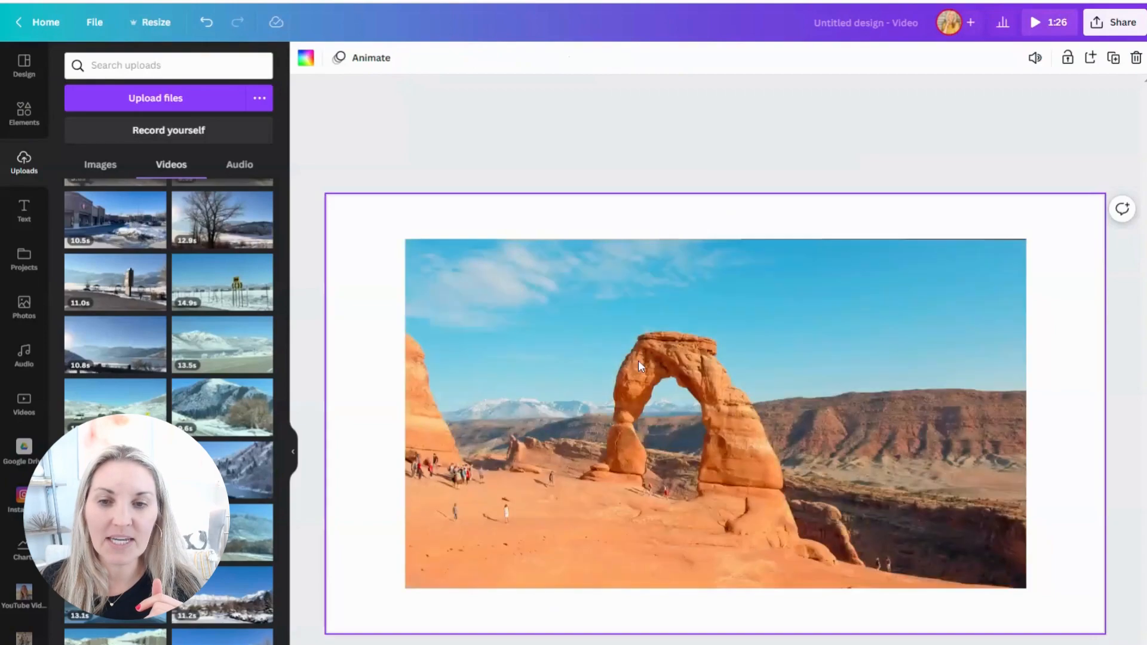
Step: Set the desert arch clip as the first page's background and trim it to 2.0 seconds
right_click(638, 361)
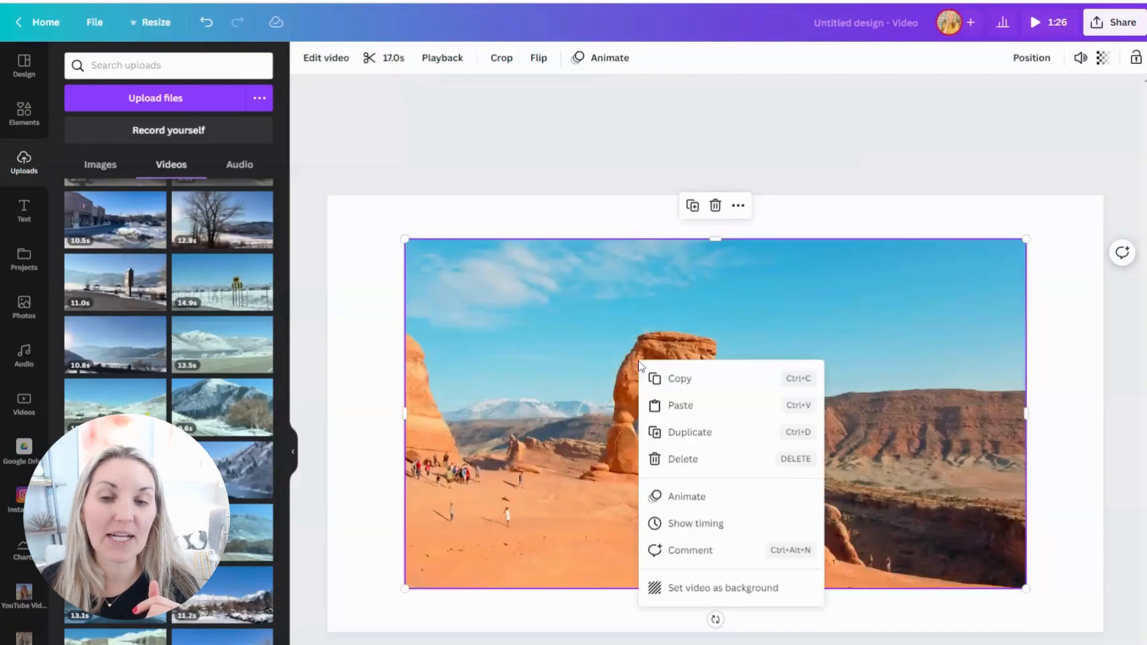
click(707, 591)
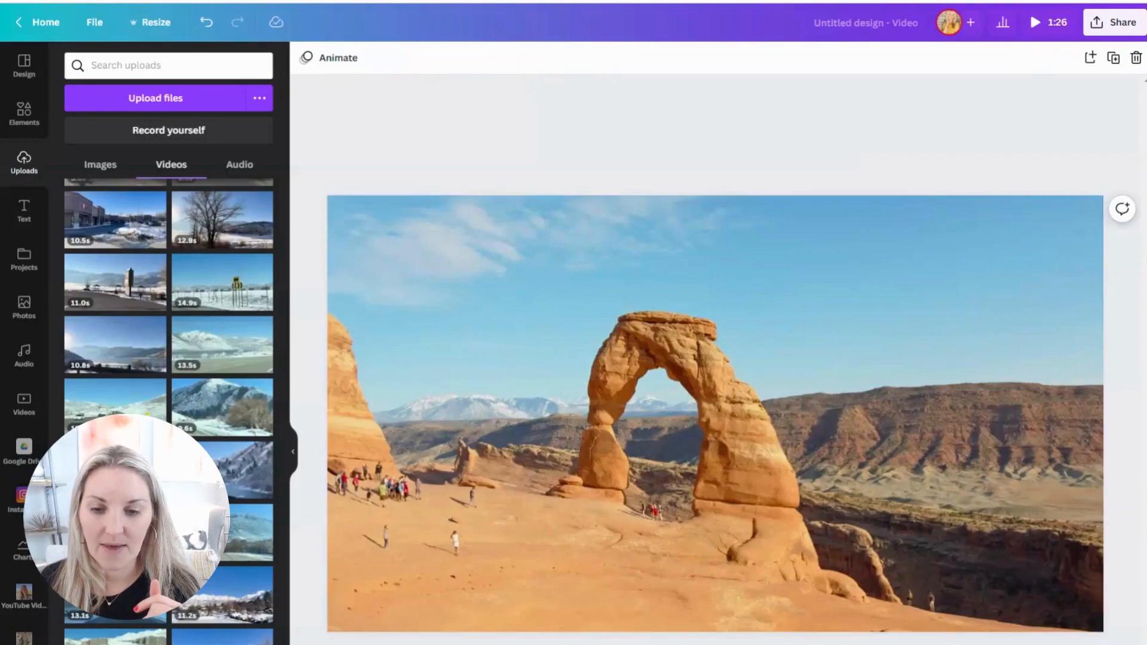
click(715, 413)
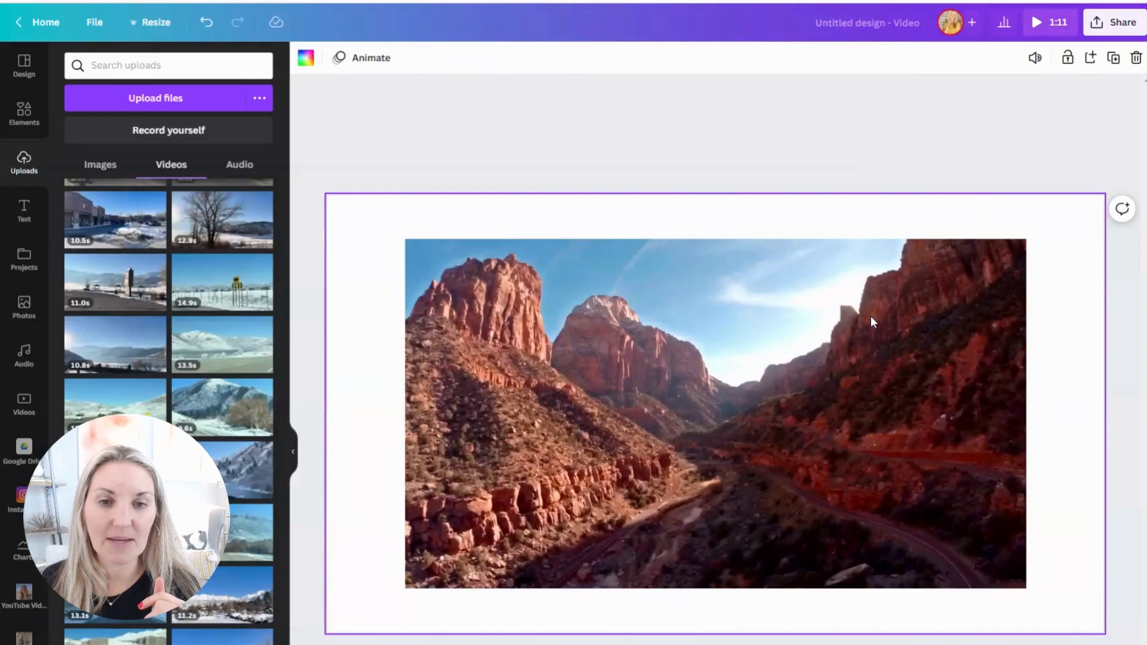
Step: Set the sunlit canyon clip as the second page's background and trim it to 1.6 seconds
click(870, 315)
right_click(870, 314)
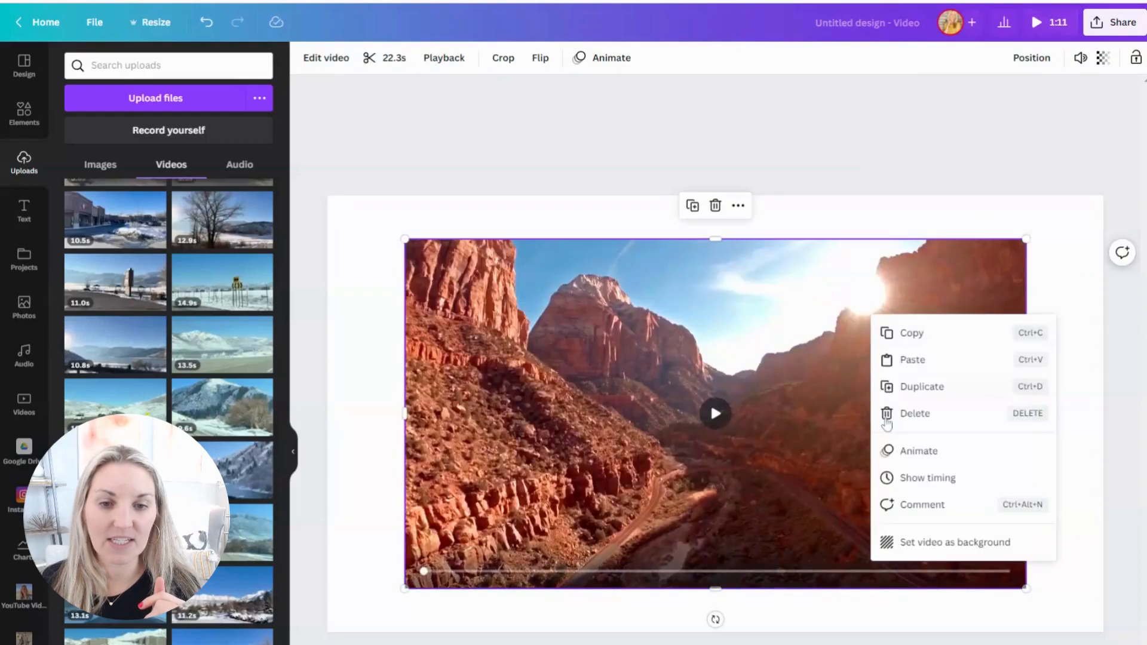
click(897, 540)
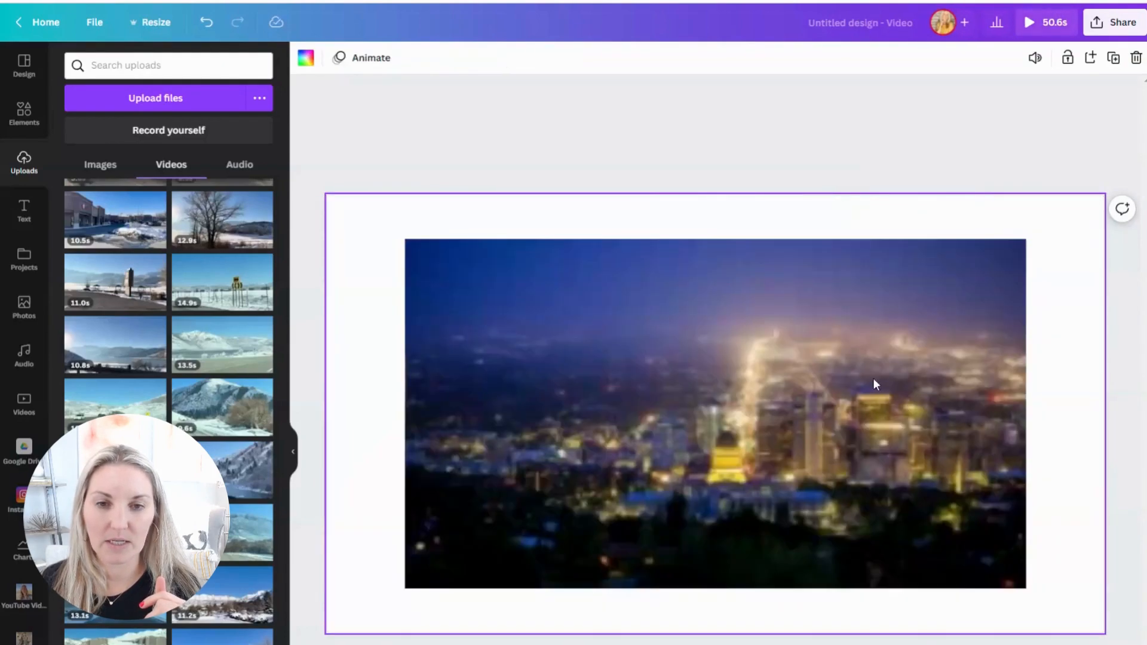
Step: Set the night city skyline clip as the third page's background
click(876, 368)
right_click(876, 368)
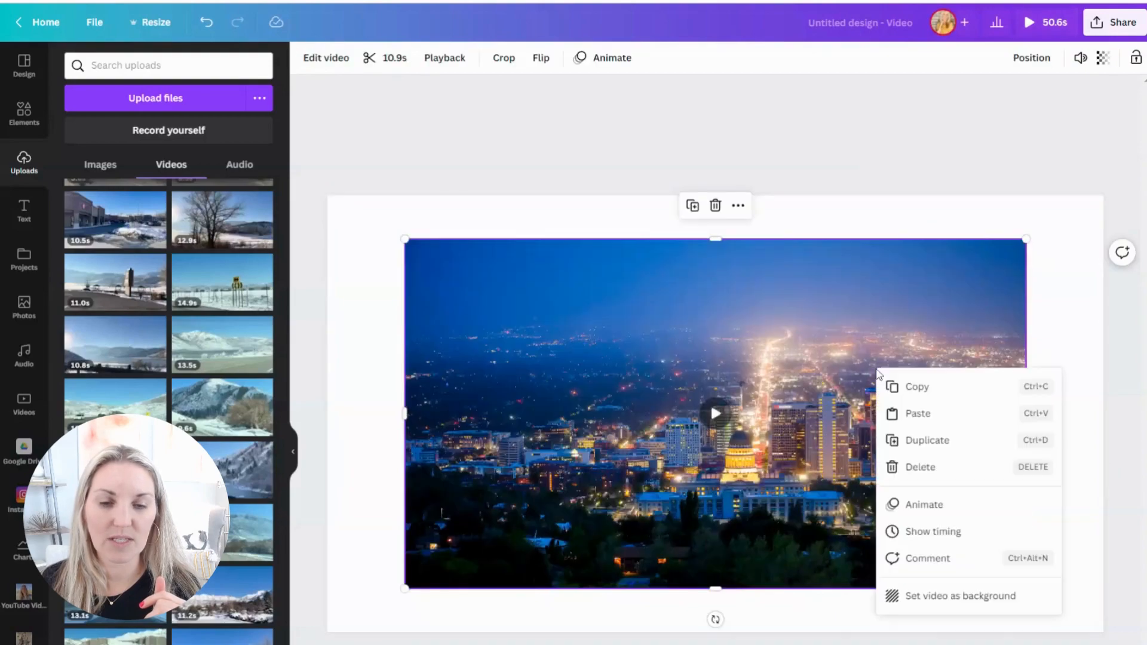
click(926, 596)
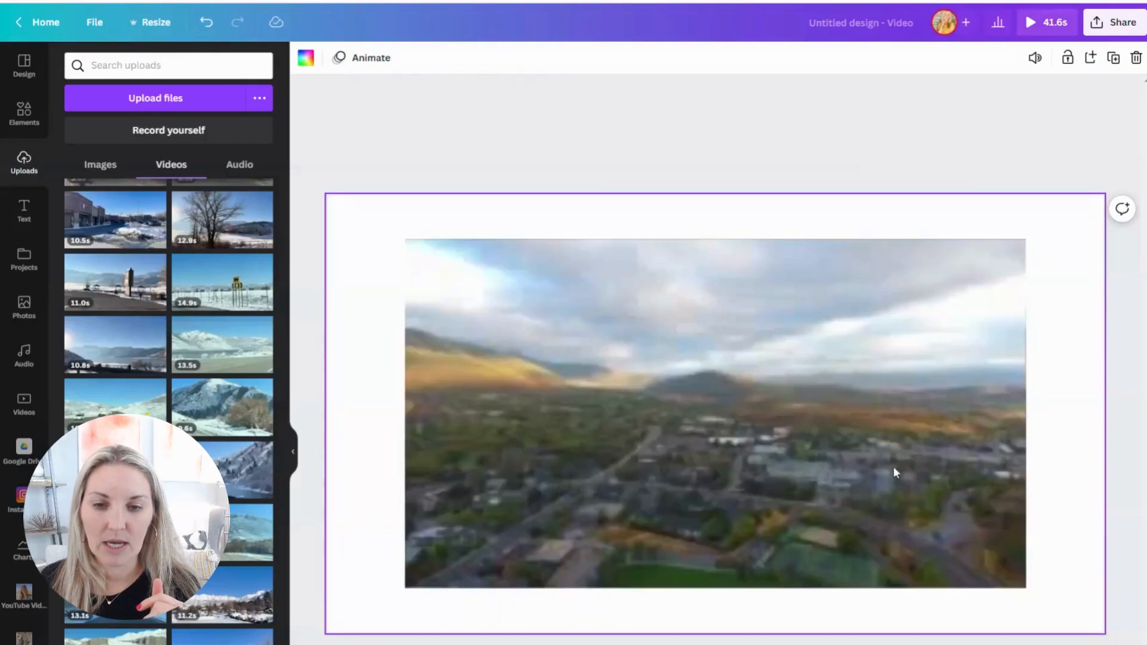
Step: Set the aerial town clip as the fourth page's background and trim it to 2.0 seconds
click(926, 421)
right_click(926, 422)
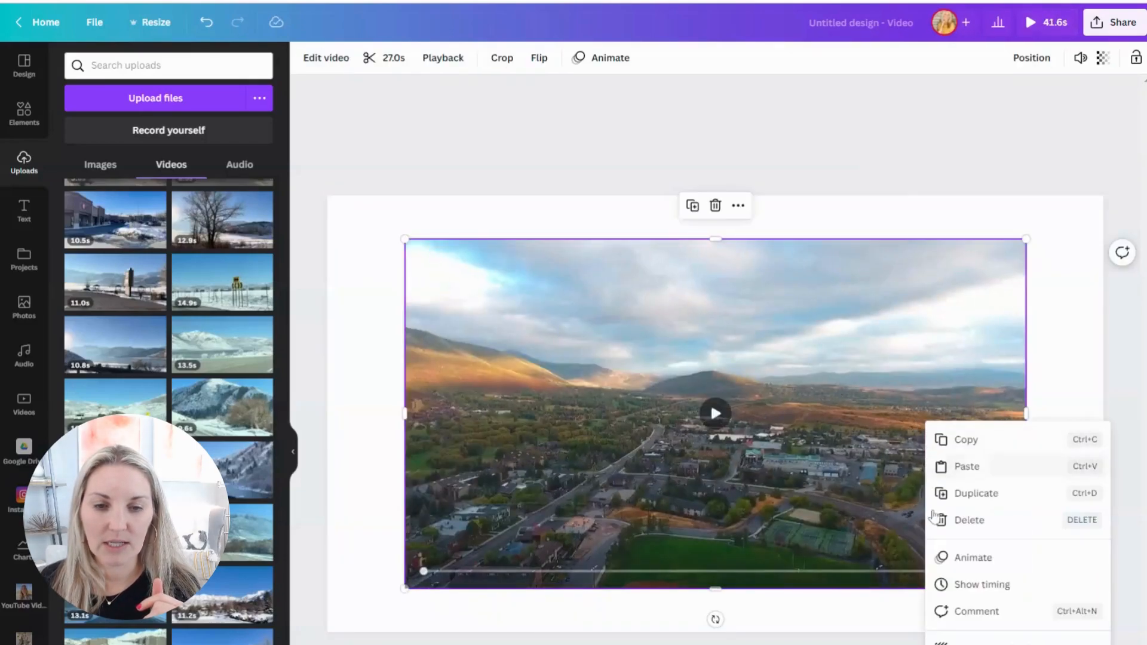
click(980, 639)
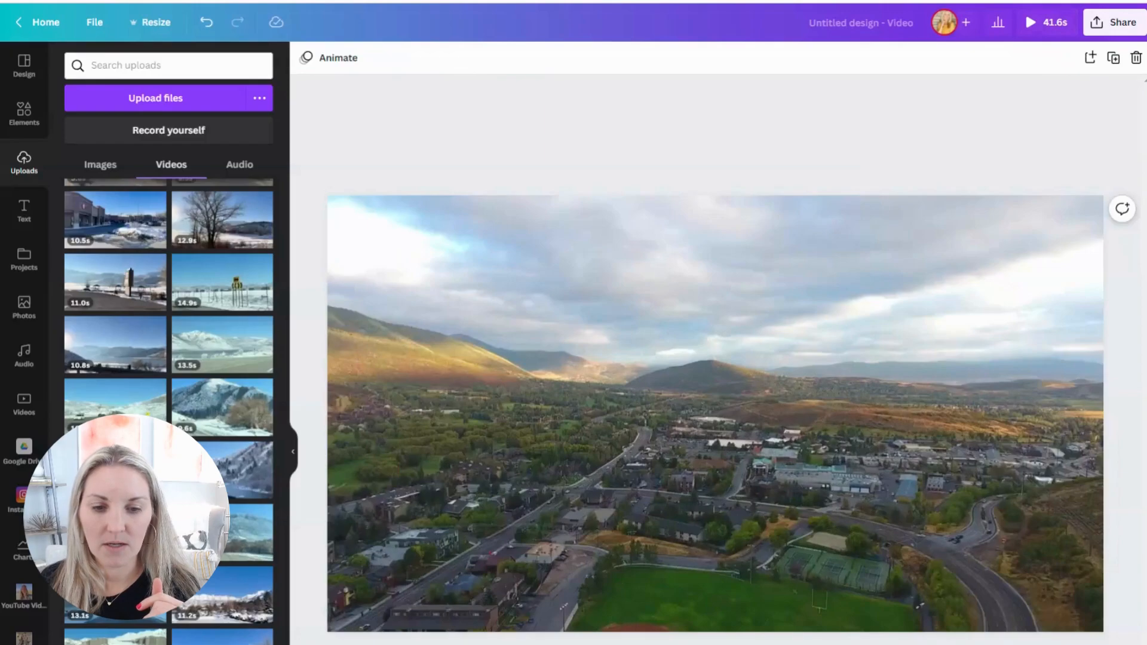
click(711, 406)
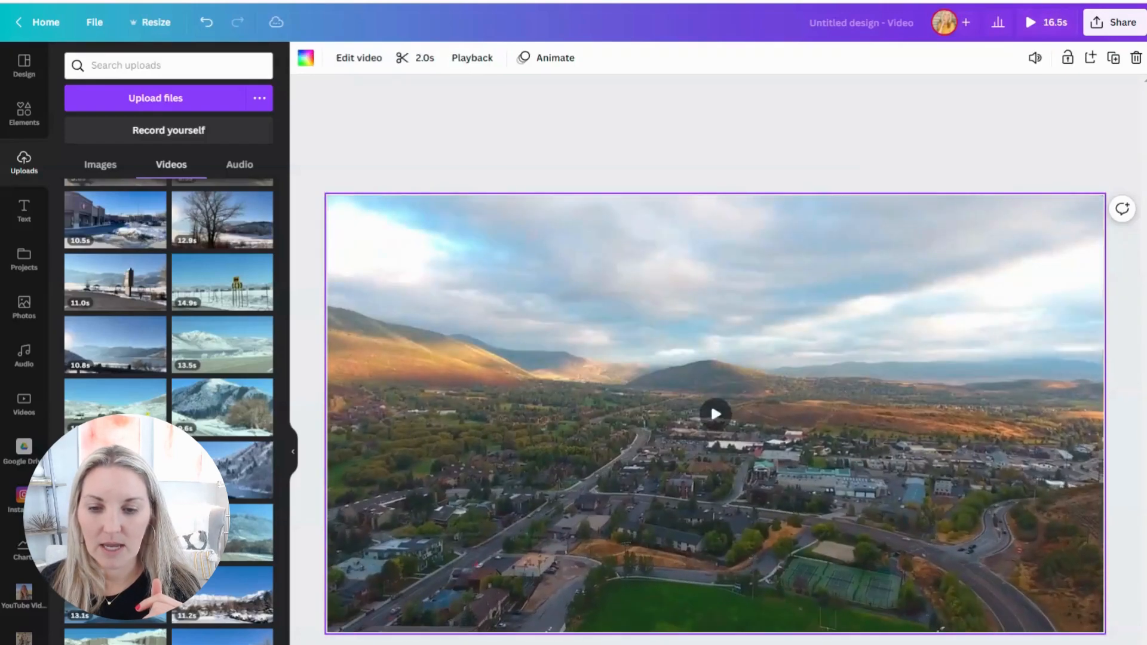
key(Delete)
Step: Set the snowy mountain road clip as the fifth page's background and trim it to 2.2 seconds
click(769, 449)
right_click(769, 449)
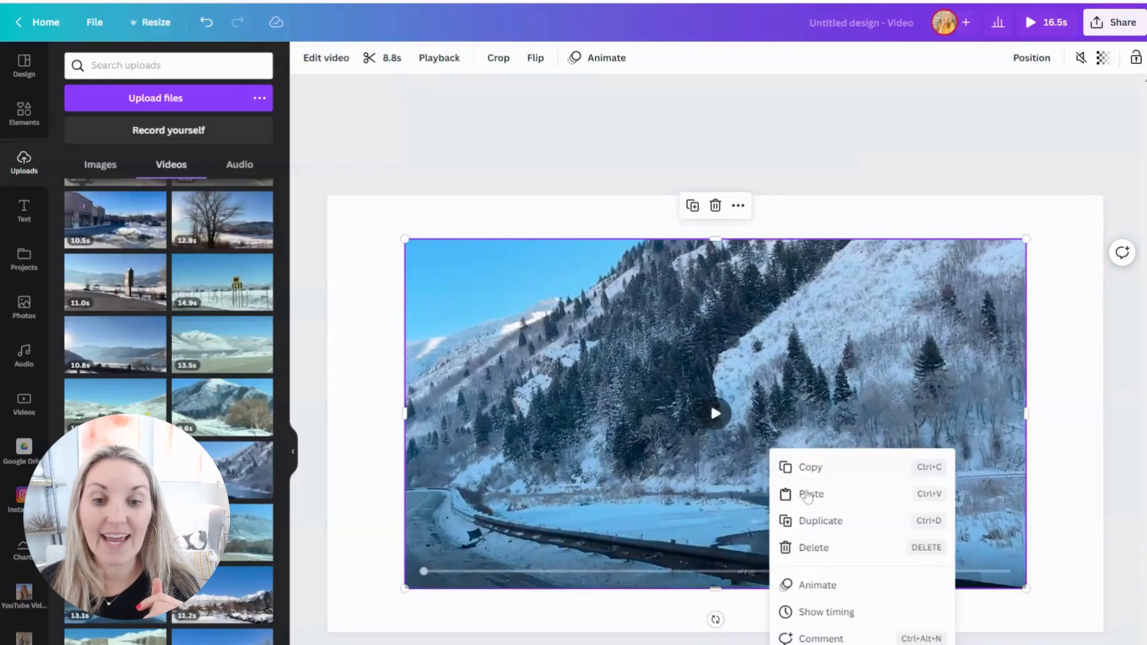
click(837, 644)
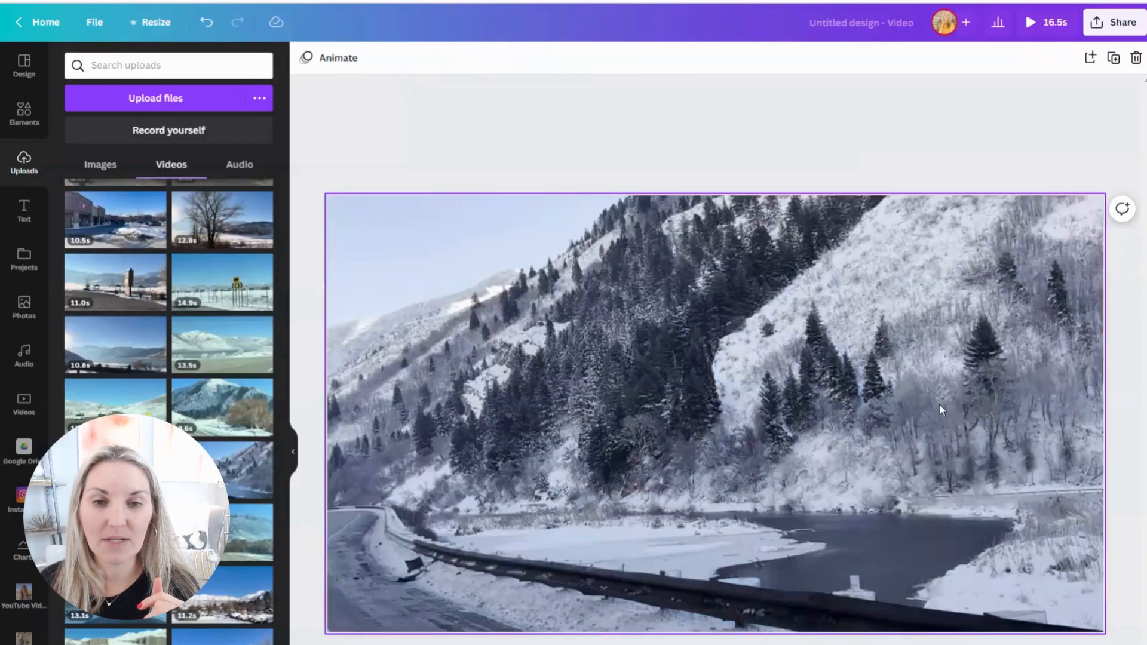
right_click(939, 403)
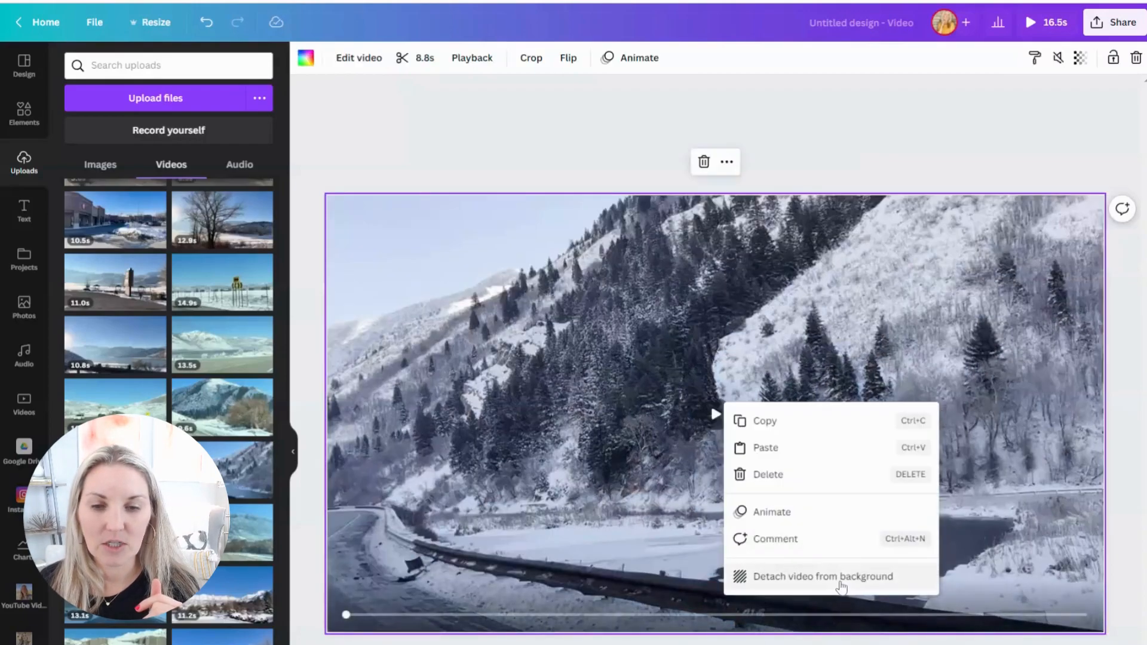
click(837, 576)
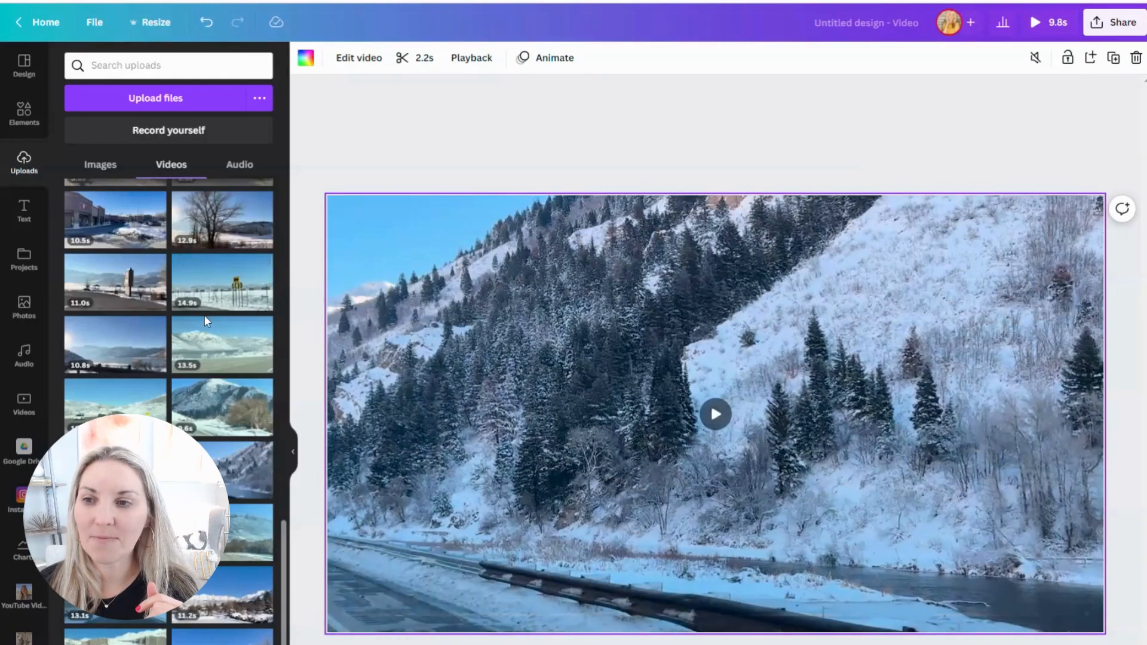
Step: Place the uploaded photo of the woman in a black jacket, pointing with a hand on her cheek, on the fifth page
scroll(204, 314, up, 5)
scroll(159, 256, up, 5)
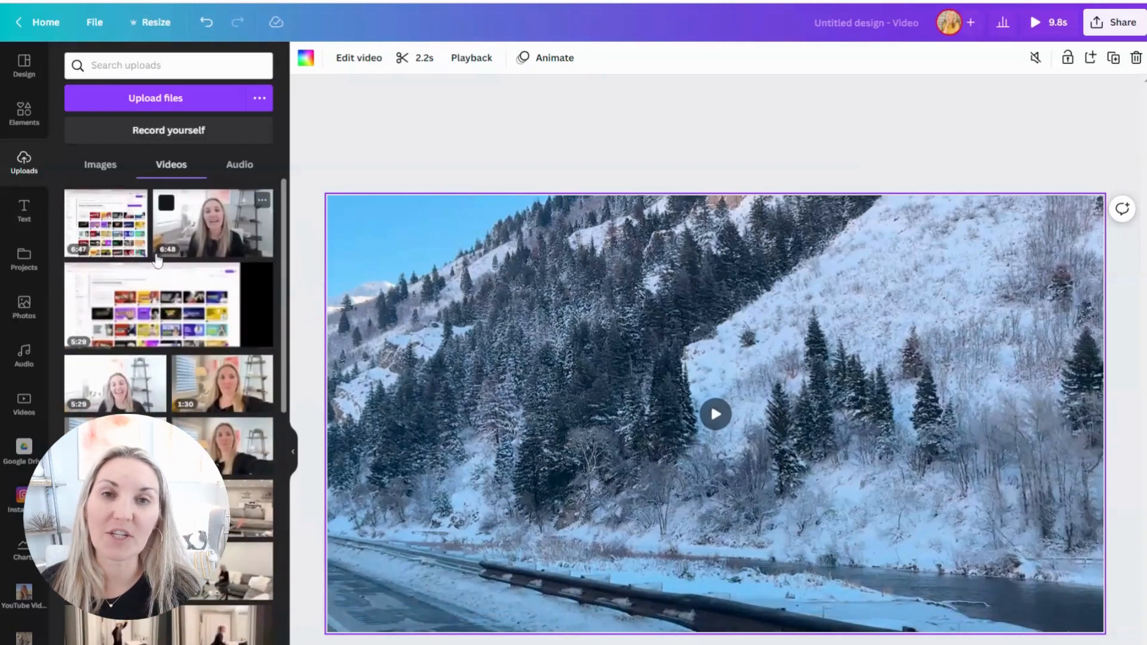
scroll(164, 368, down, 10)
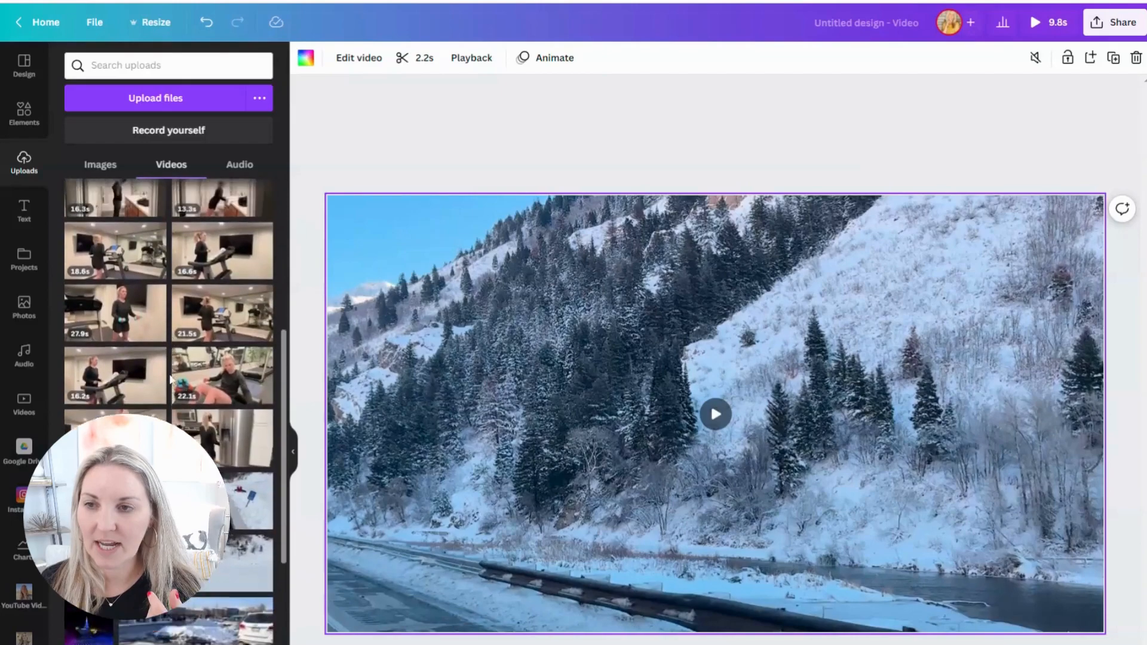
click(106, 167)
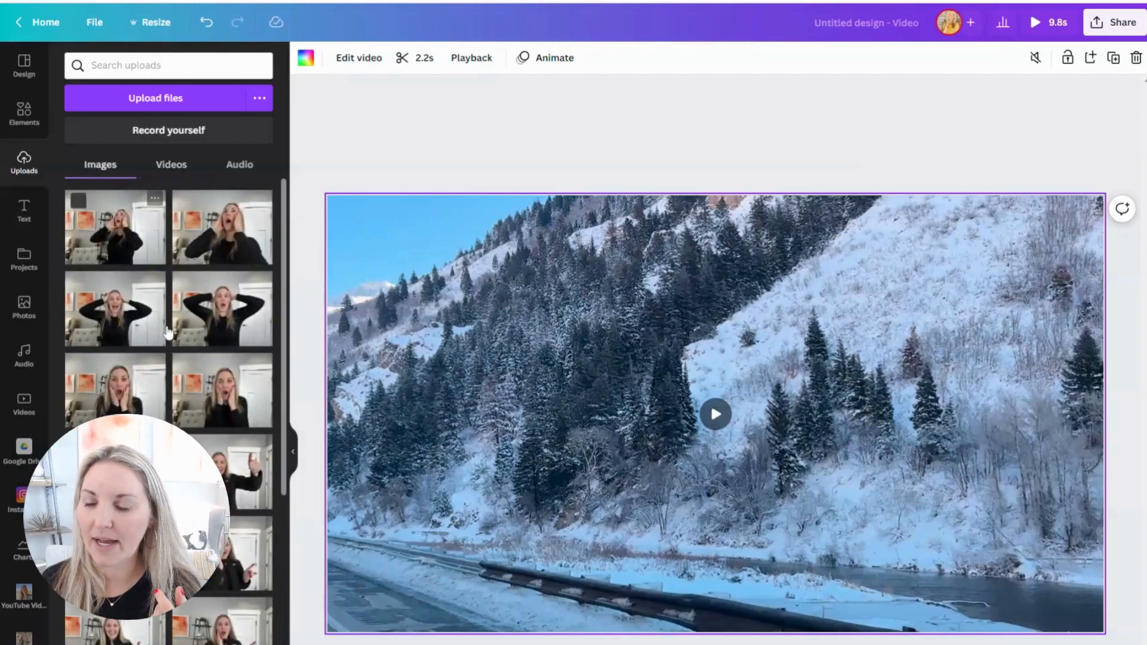
scroll(168, 332, down, 6)
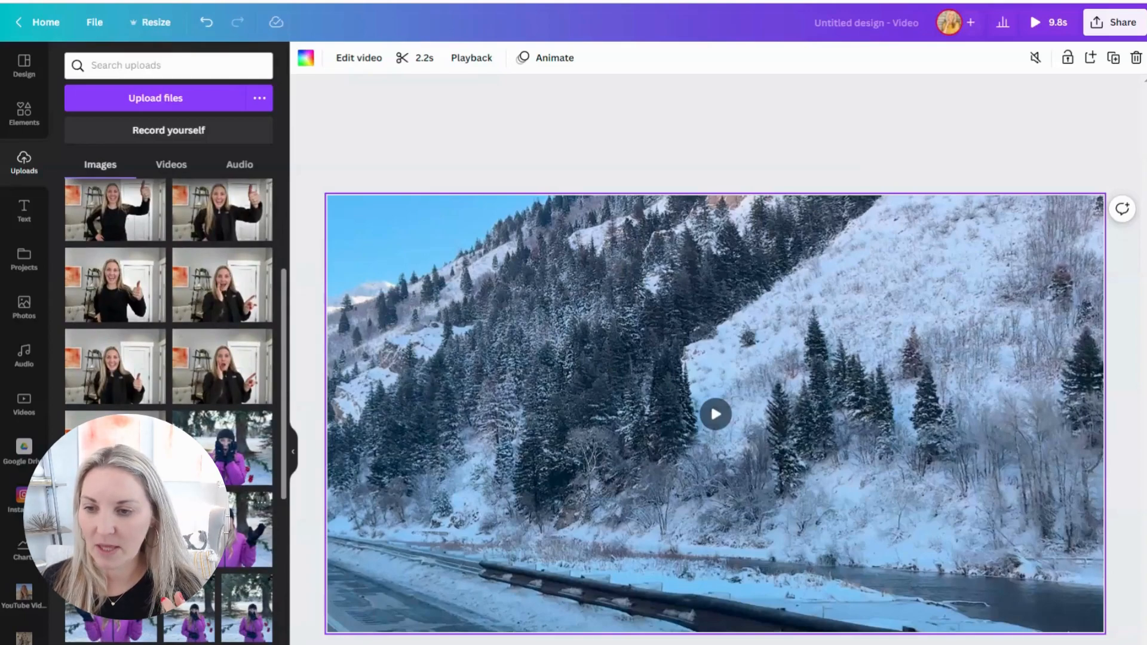
scroll(233, 370, up, 1)
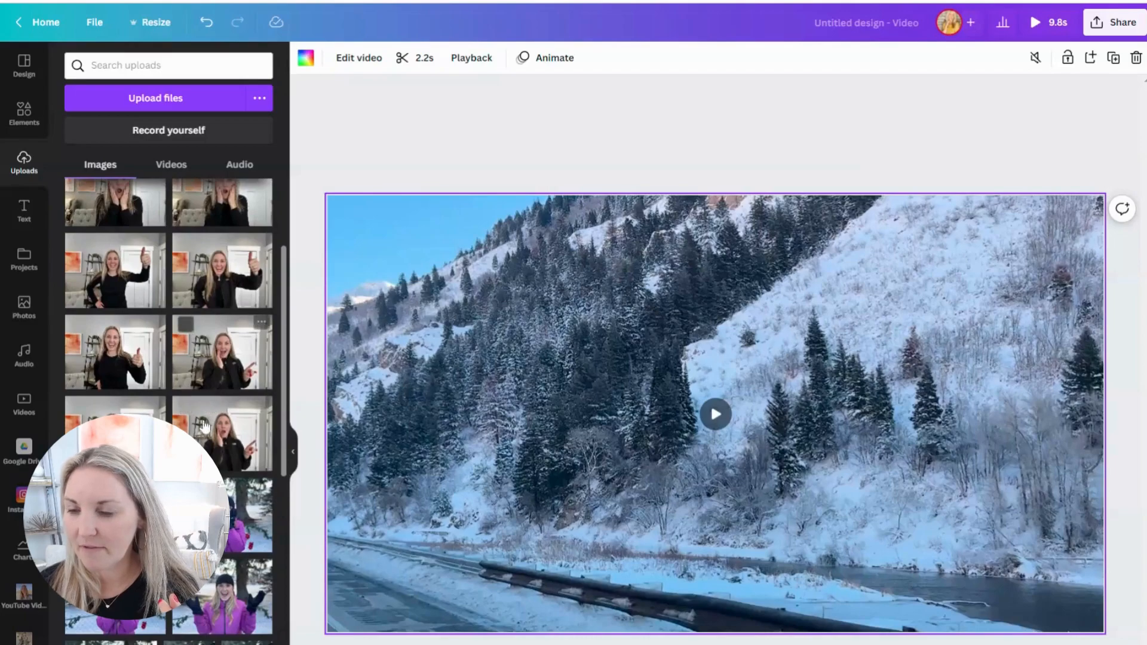
click(233, 370)
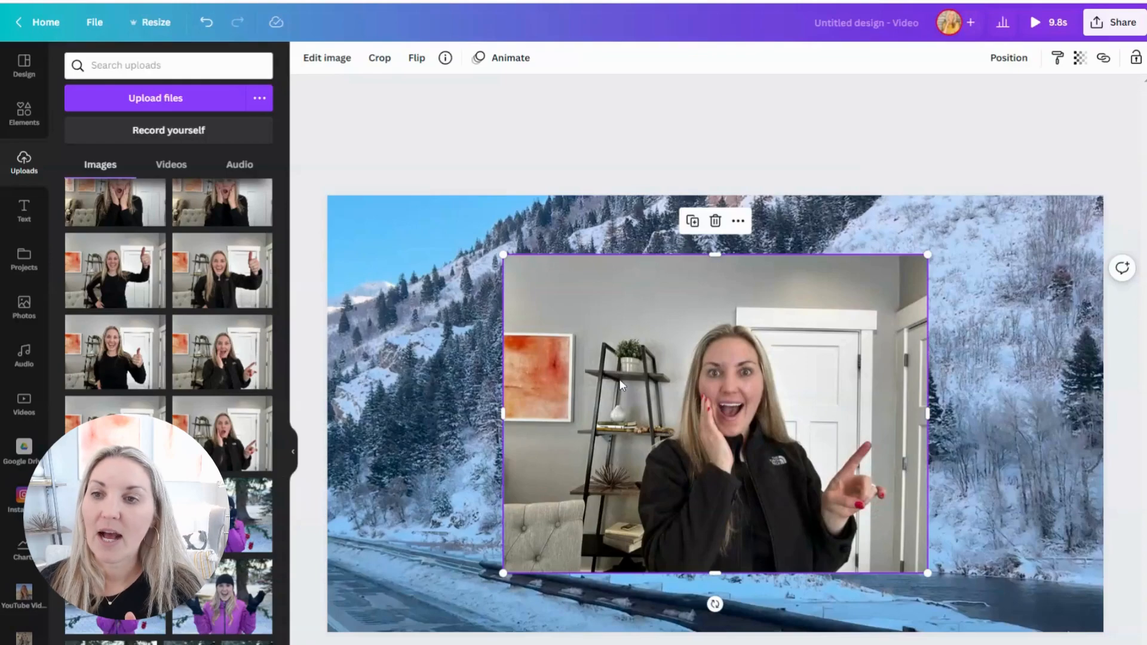
Step: Remove the background from the woman's photo and apply the automatic Face Retouch effect
click(322, 59)
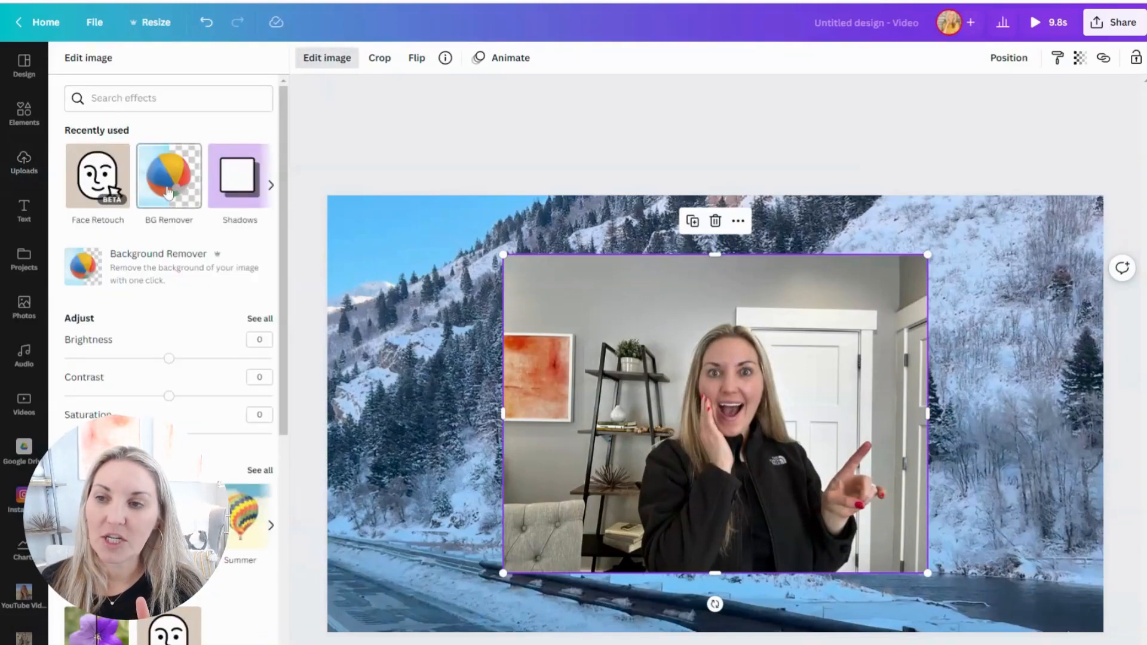
click(168, 193)
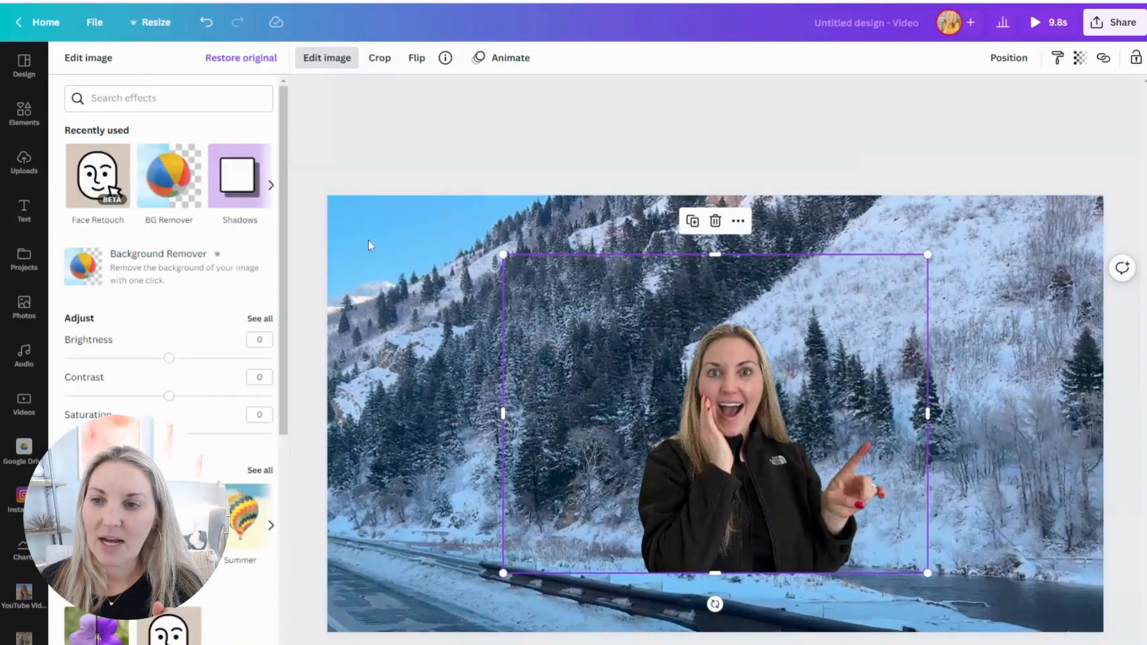
click(88, 182)
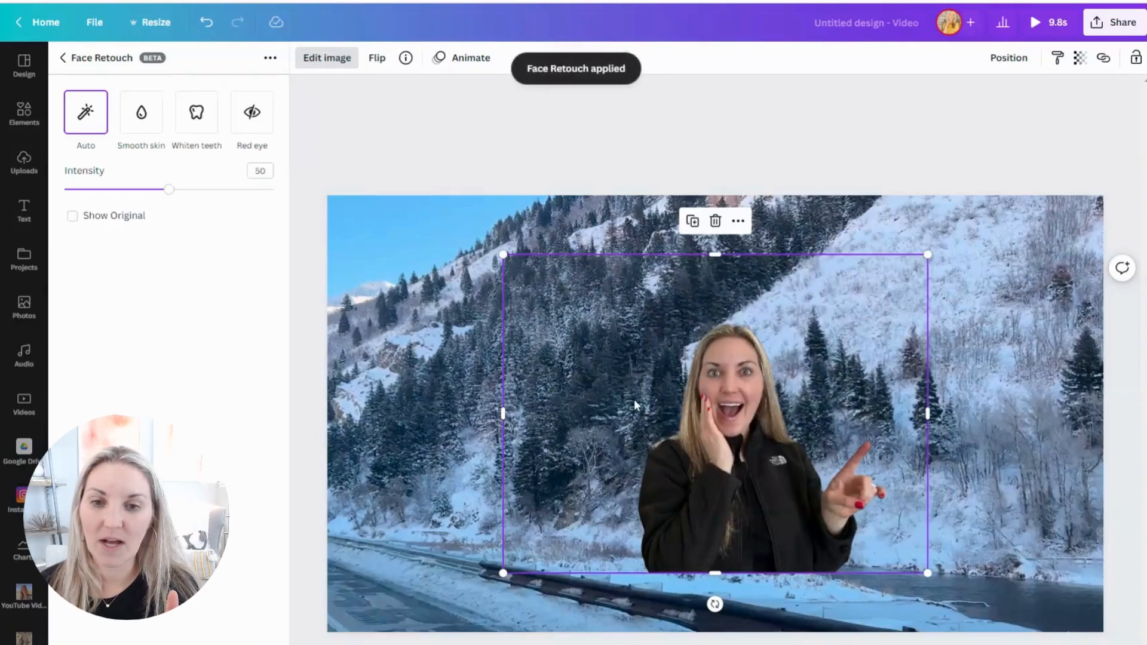
Step: Shrink the woman's cutout slightly, place it in the lower-left corner of the page, and leave image editing for the element library
drag(479, 468, 329, 467)
drag(623, 323, 596, 341)
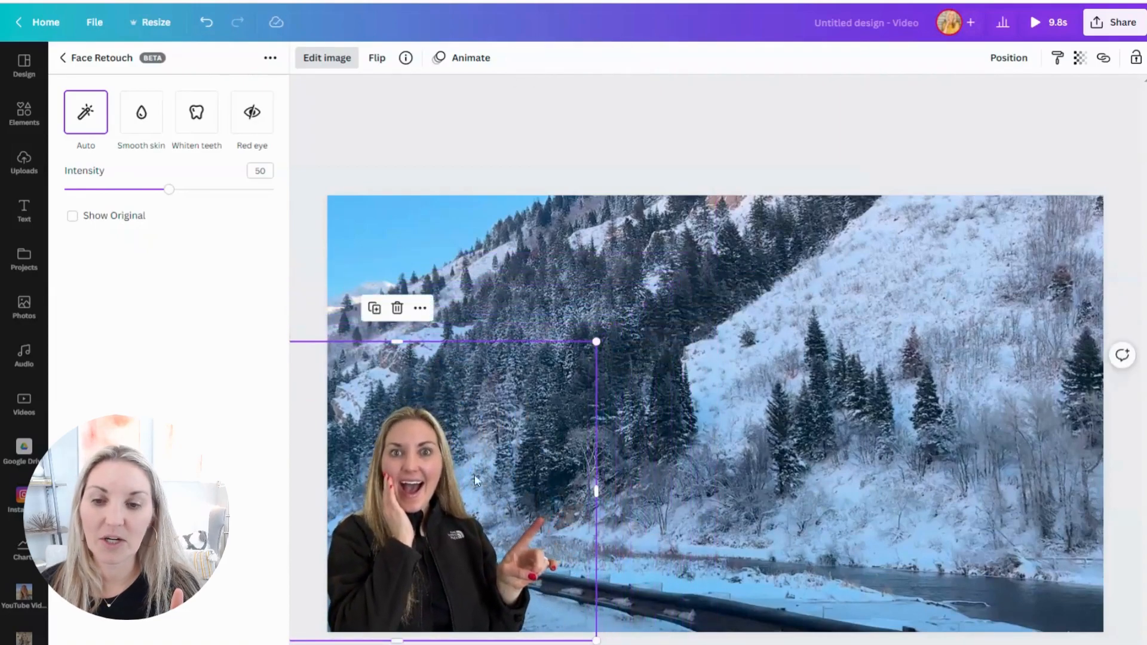
drag(455, 533, 459, 519)
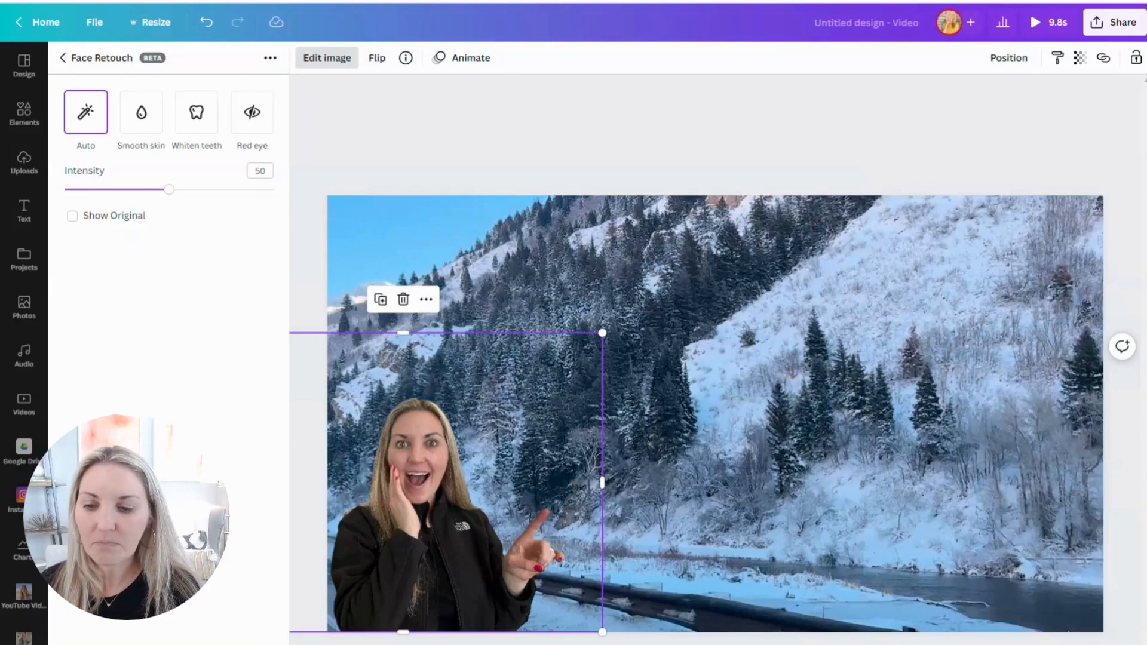
click(63, 58)
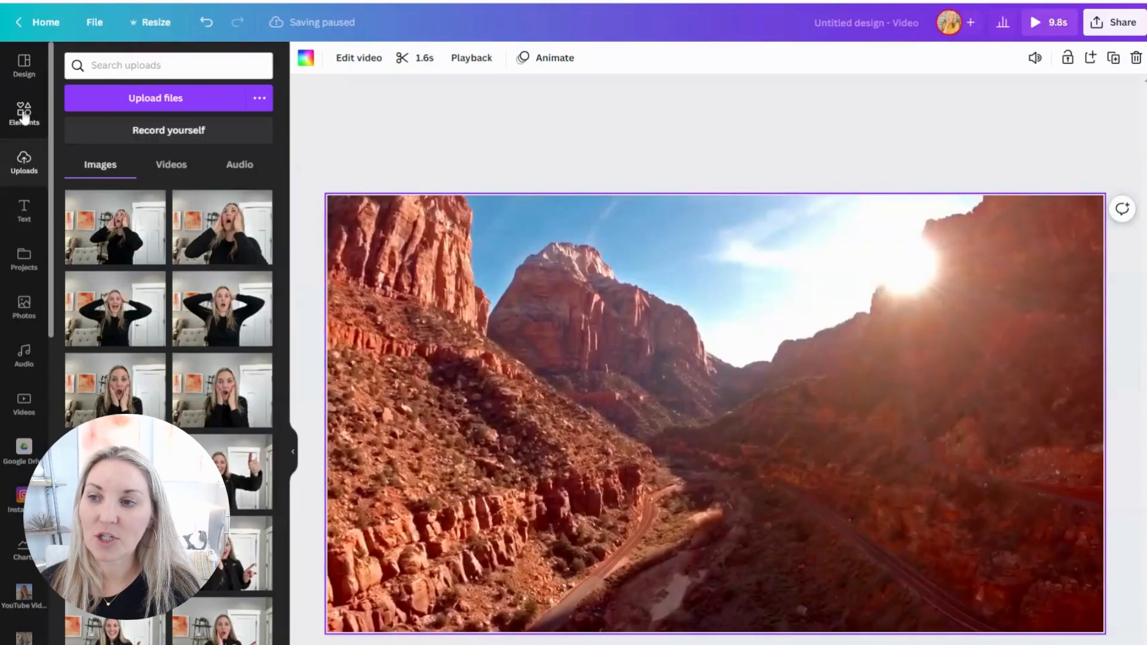
click(24, 115)
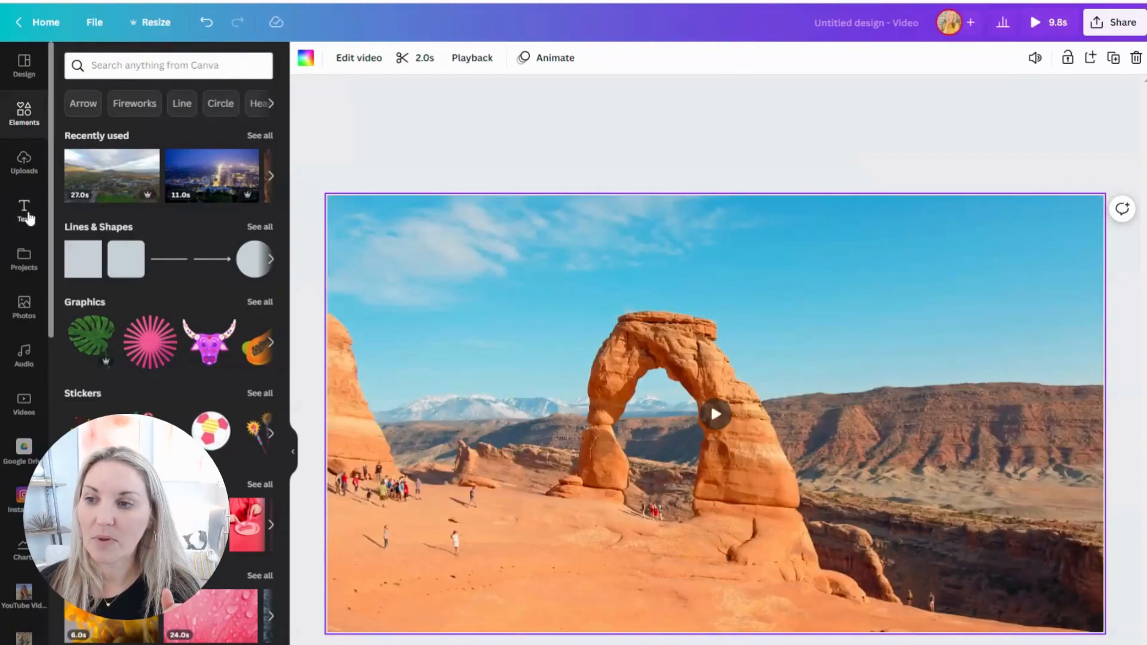
Step: Add a subheading reading "Living in Salt Lake City" to the red rock arch page
click(28, 215)
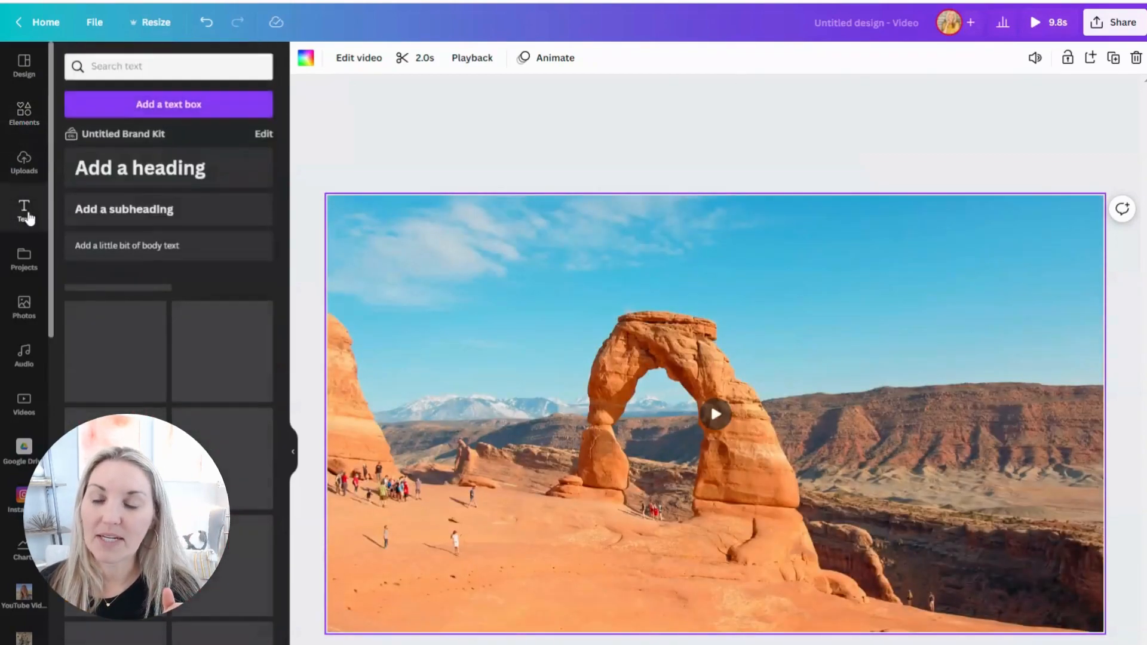
click(159, 206)
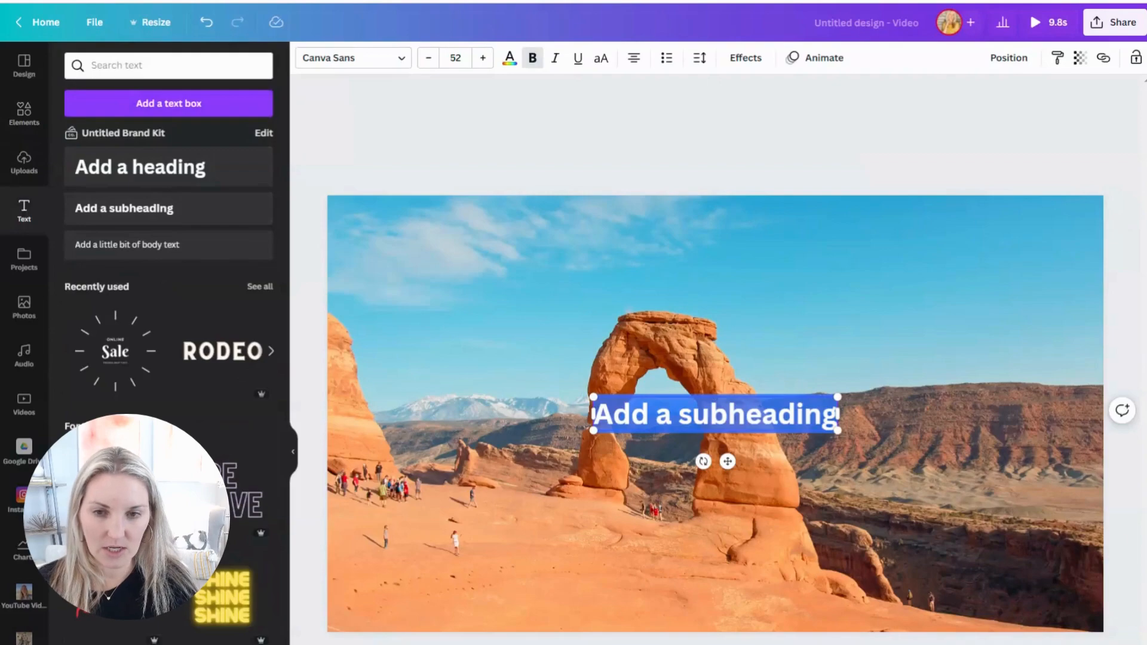
text(Living in)
text( Salt L)
text(ka)
key(BackSpace)
key(BackSpace)
text(ake City)
Step: Set the "Living in Salt Lake City" title in RoxboroughCF Bold and enlarge it to size 102 across the page
triple_click(577, 414)
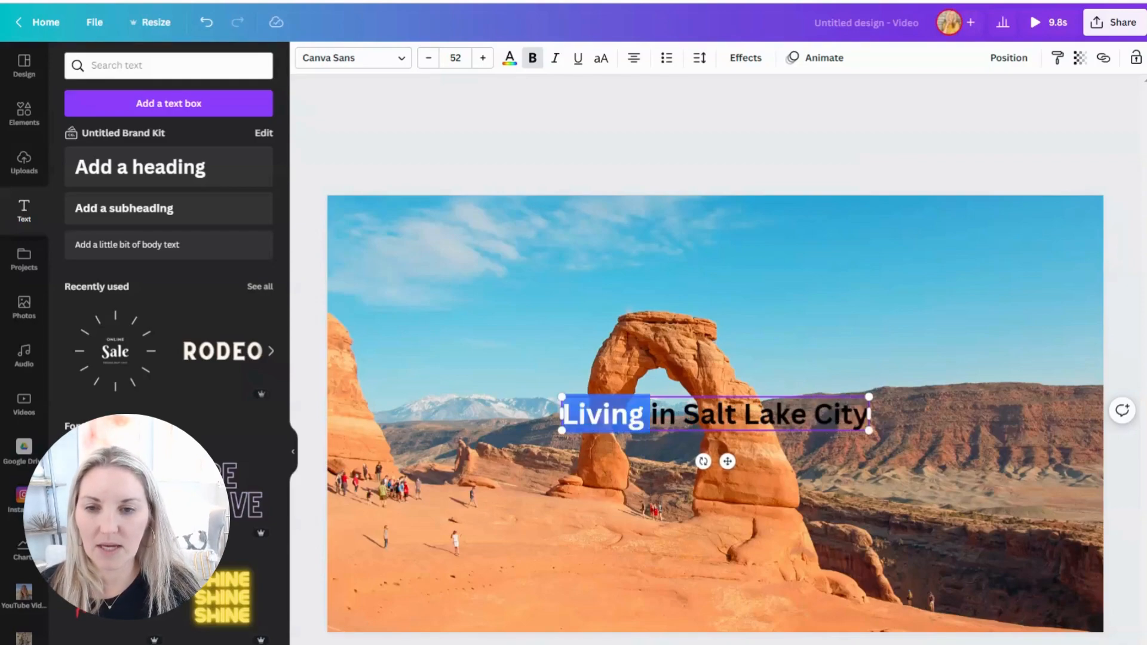
click(402, 59)
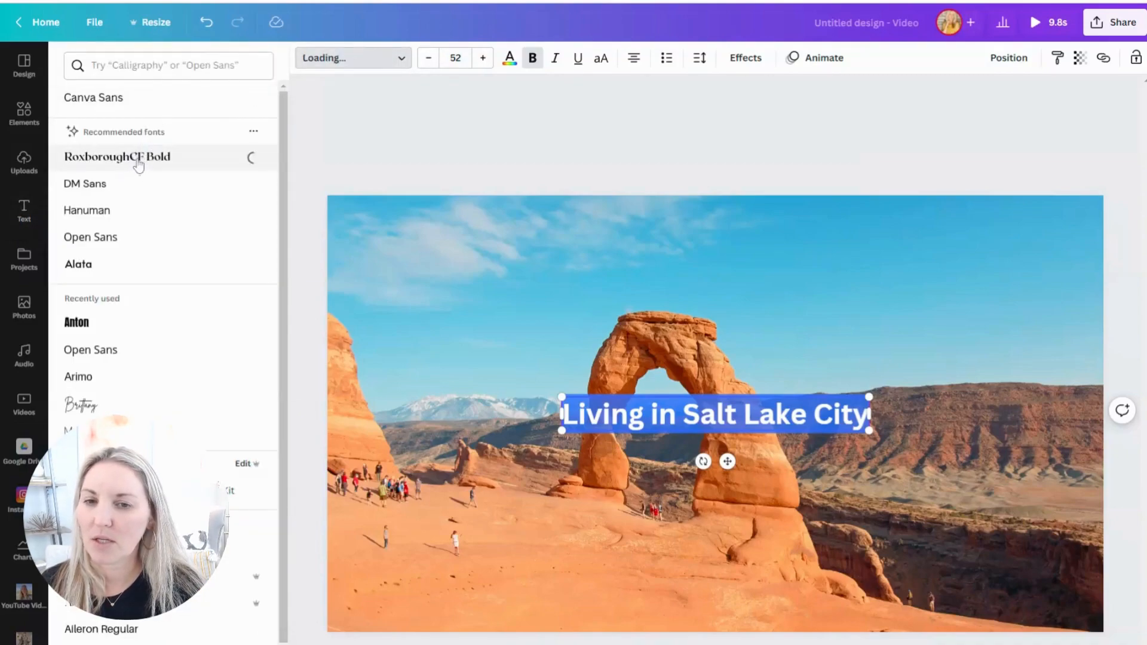
drag(557, 395, 404, 381)
drag(870, 431, 1029, 482)
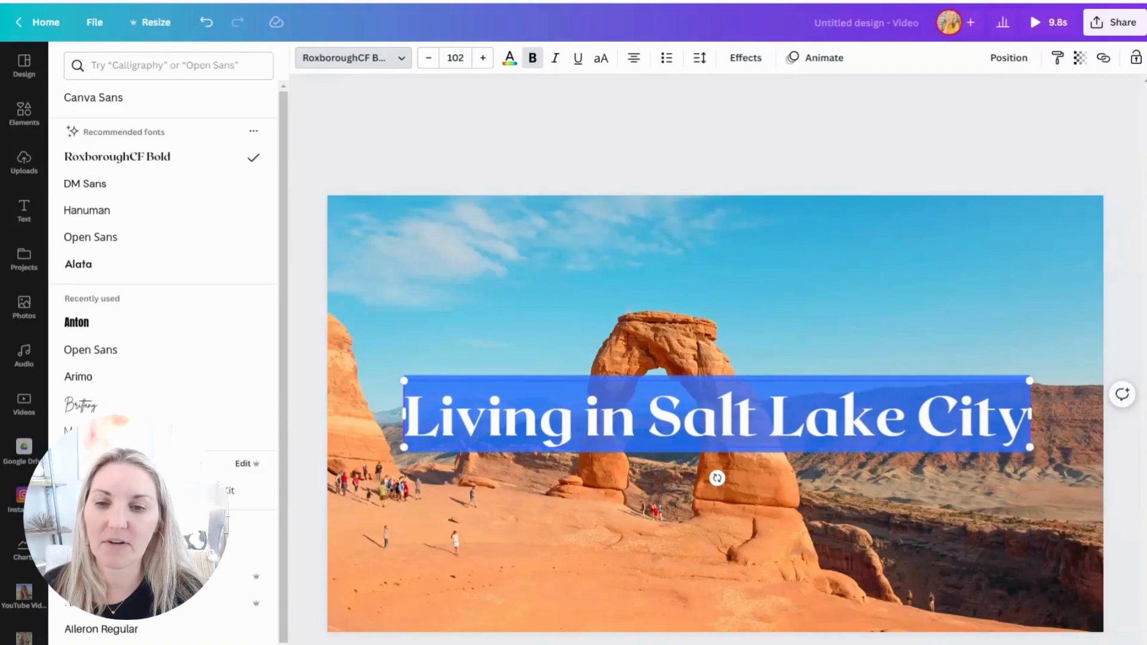
Step: Apply the Breathe text animation to the "Living in Salt Lake City" title
click(814, 57)
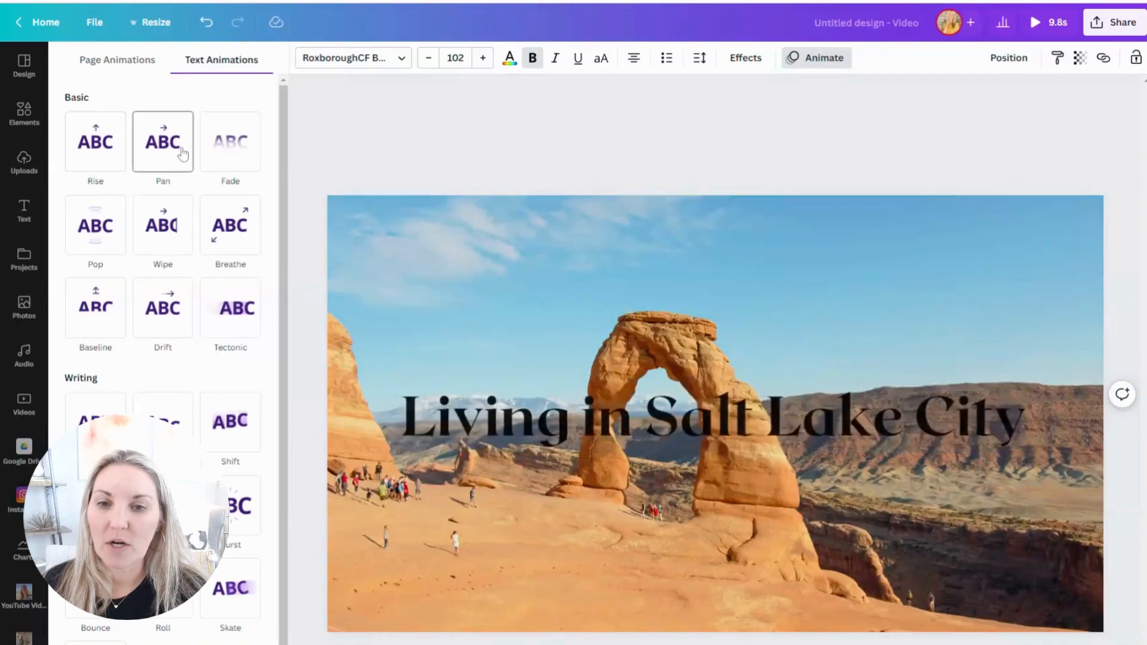
click(230, 226)
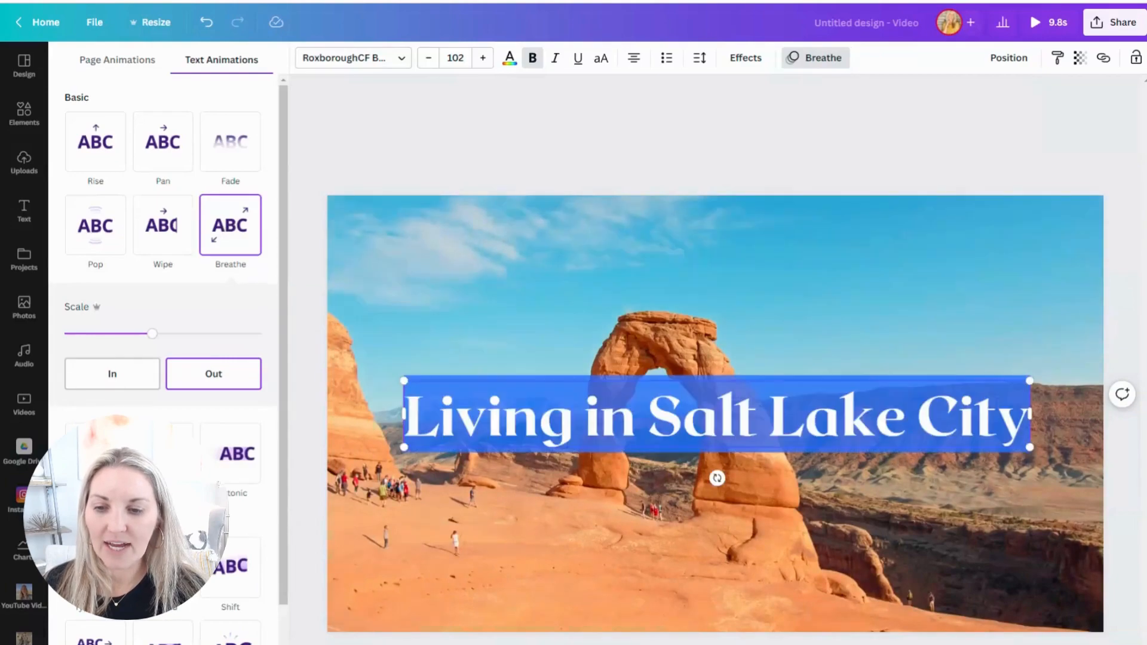
click(801, 135)
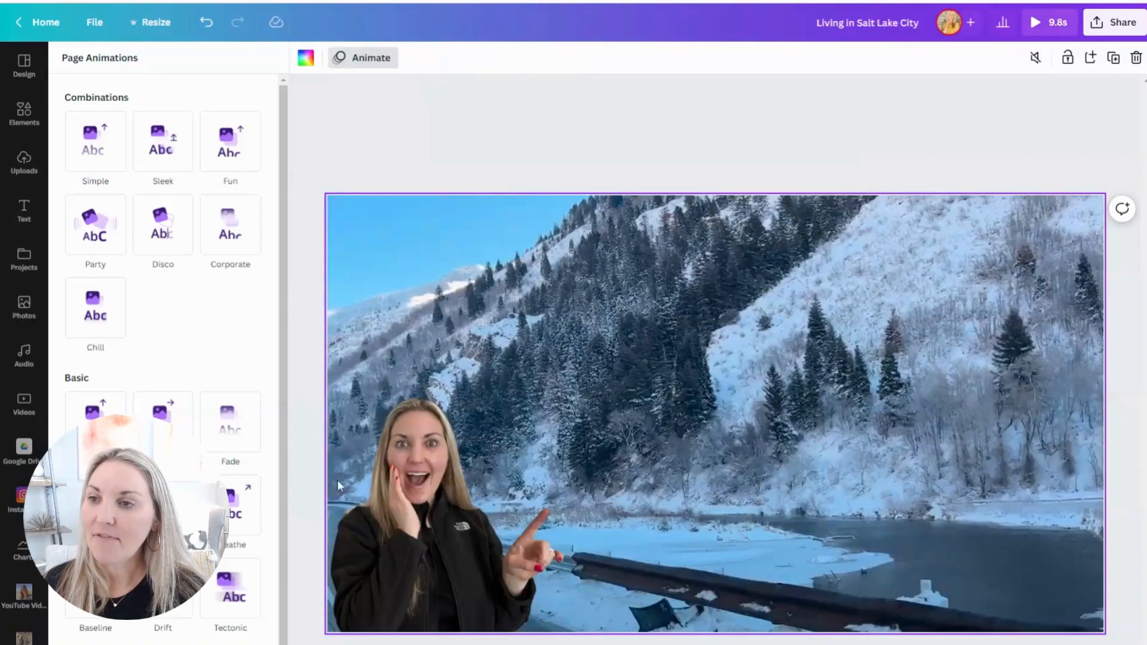
Step: Find "twirling circles" in the element library and limit the search to graphics
click(23, 109)
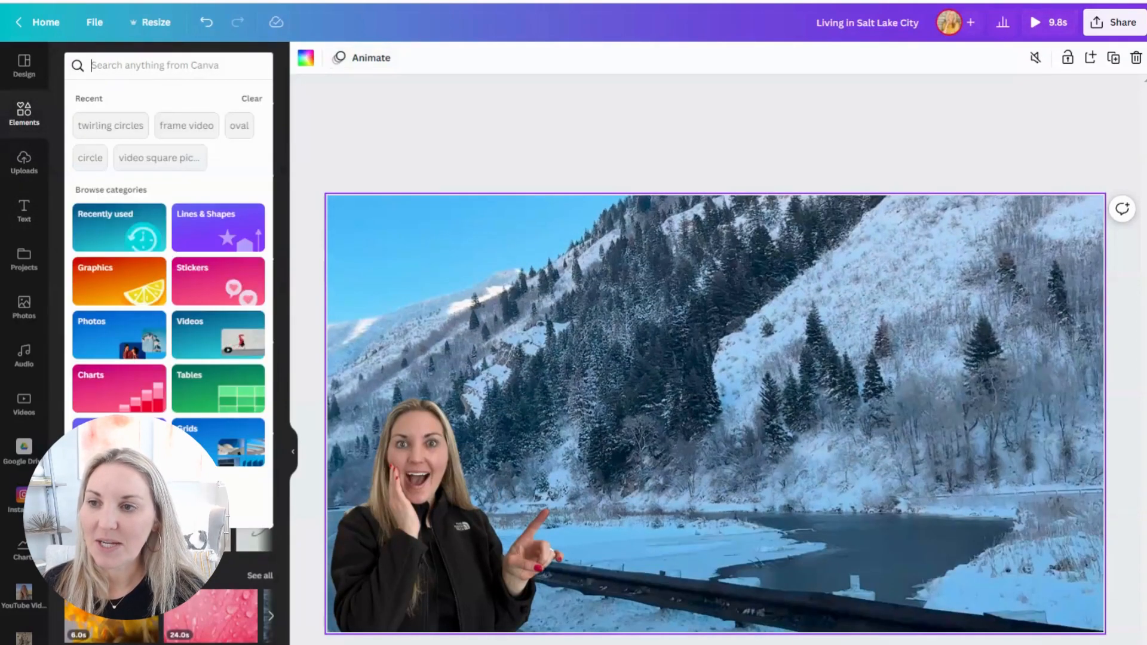
click(102, 125)
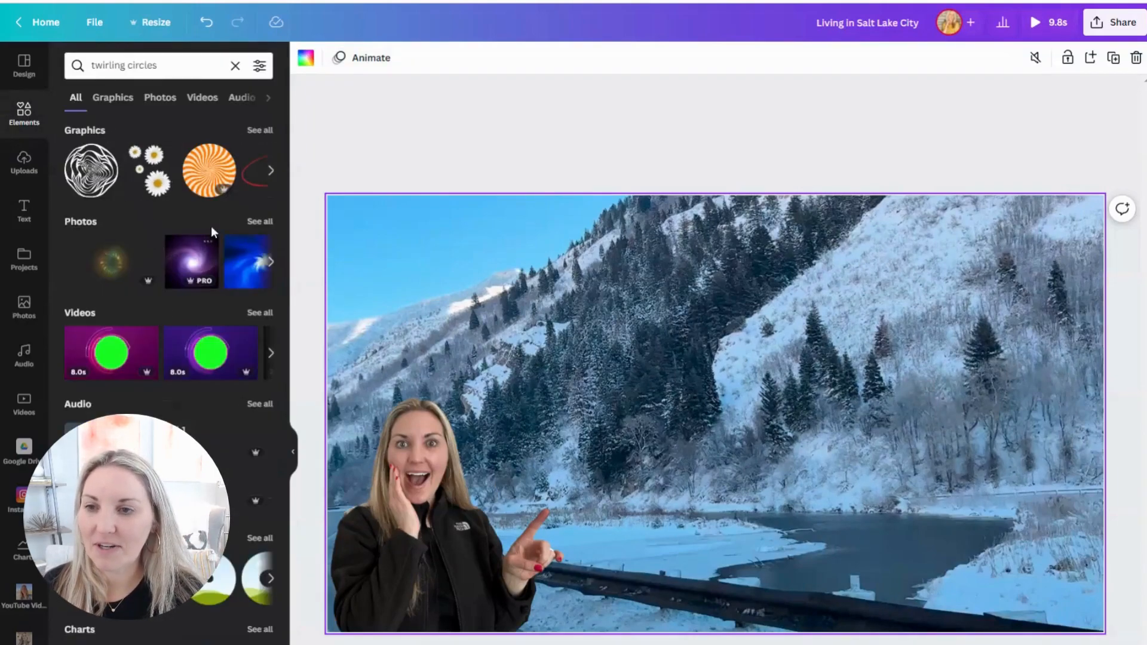
click(128, 98)
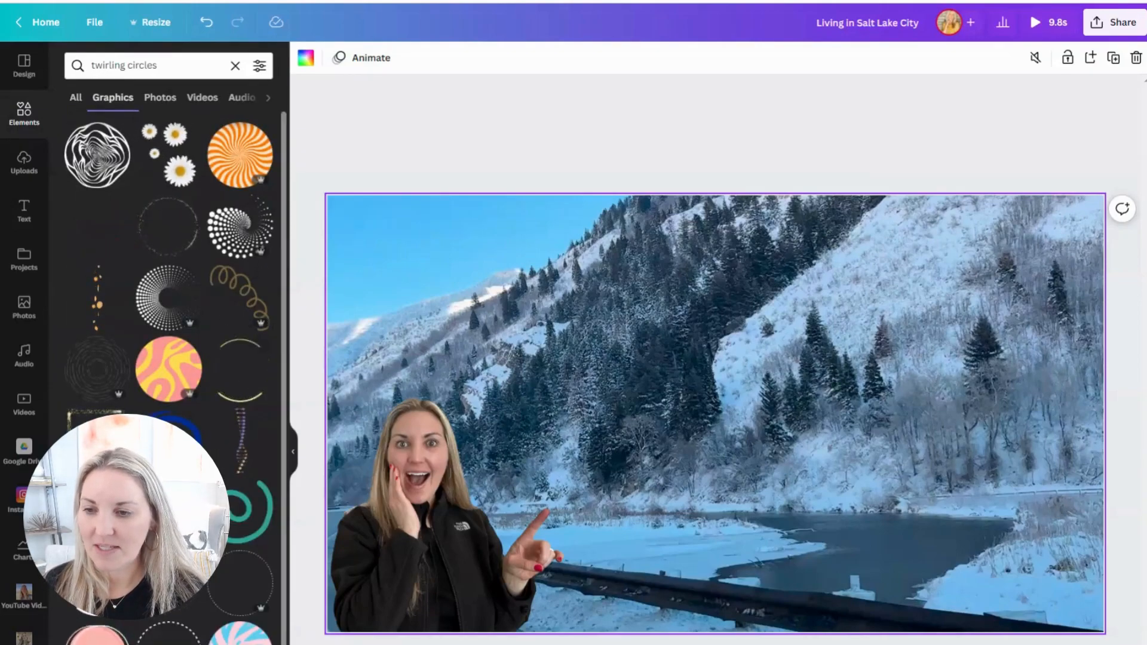
Step: Try a white and cream circle-arc graphic at reduced size on the snowy mountain page's upper right, and delete it
click(229, 464)
drag(631, 447, 912, 297)
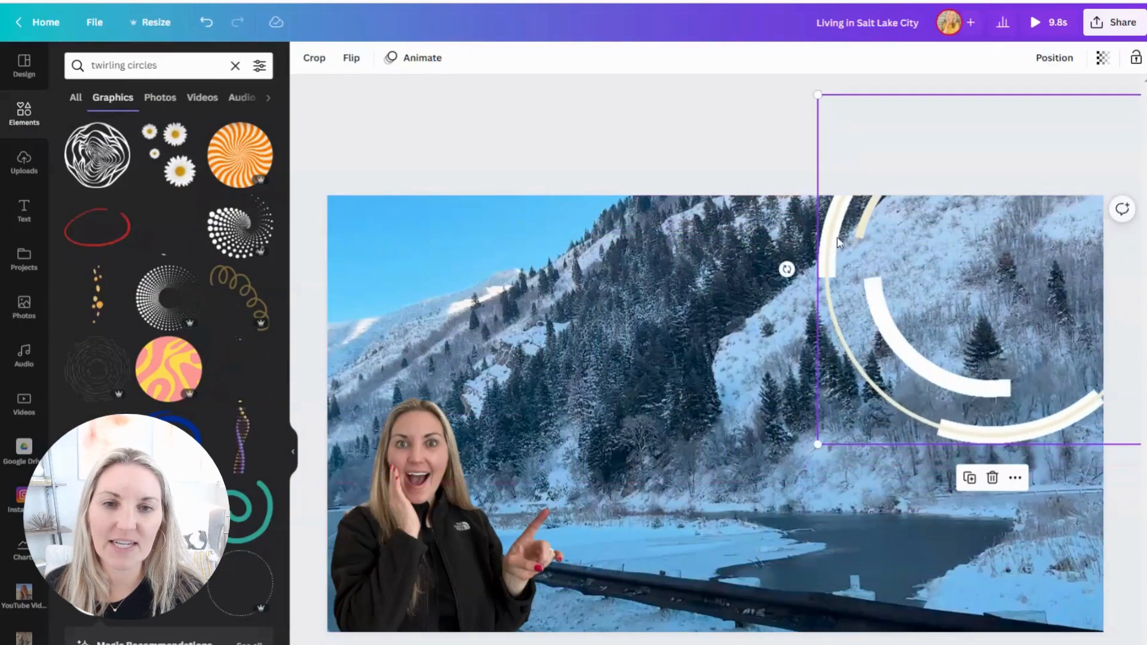
drag(818, 96, 914, 185)
drag(1031, 358, 934, 331)
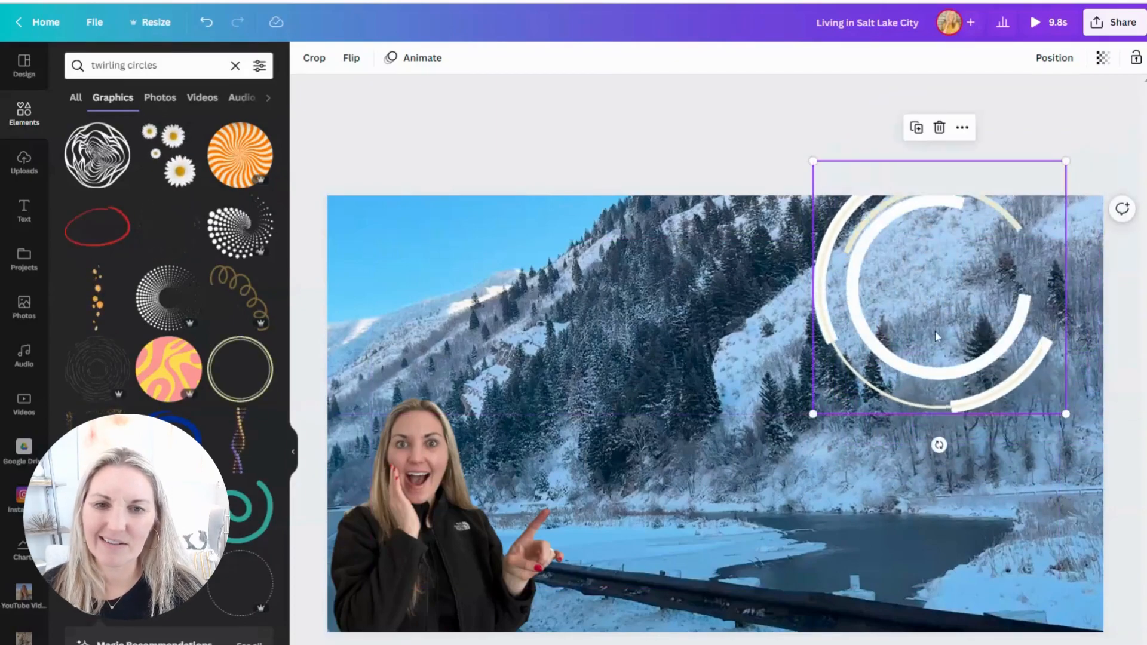
key(Delete)
Step: Add the dark double-ring sticker from the magic recommendations and size it to encircle the woman's cutout in the page's lower-left corner
click(249, 643)
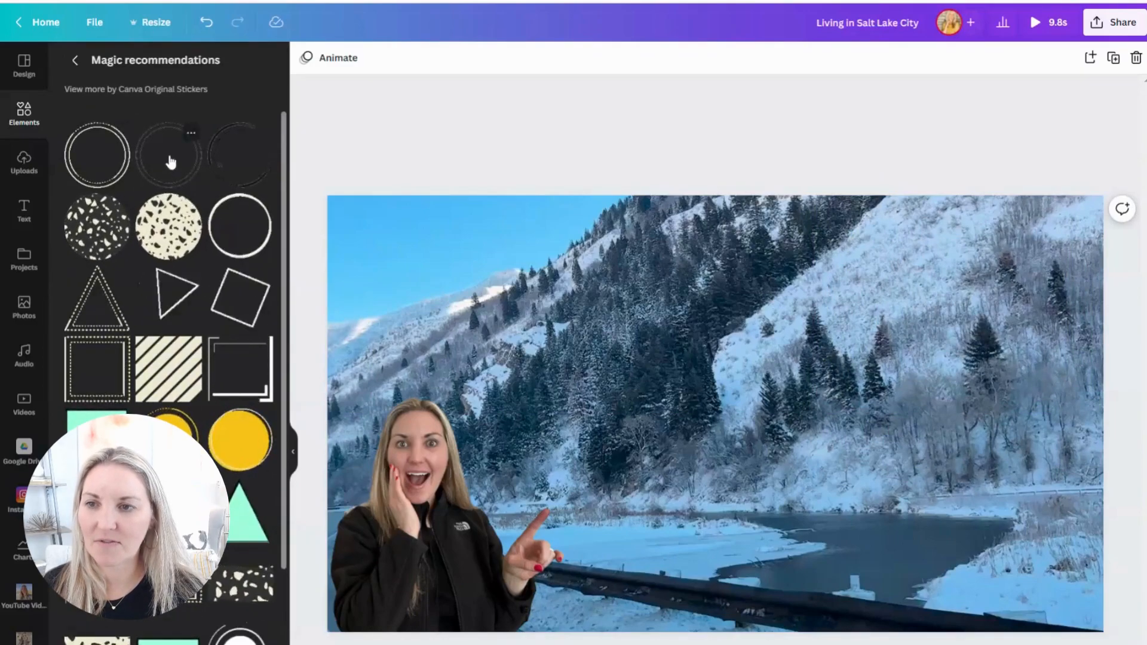
click(170, 162)
drag(788, 430, 426, 547)
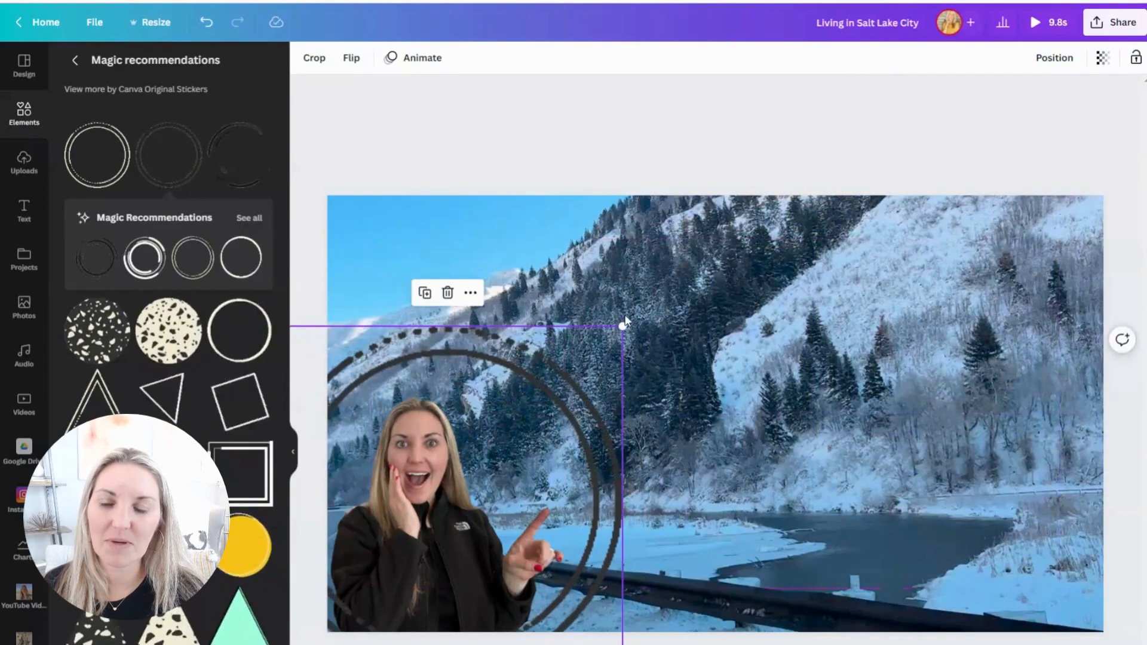
mouse_move(624, 324)
mouse_down()
mouse_move(709, 244)
mouse_move(639, 309)
mouse_up()
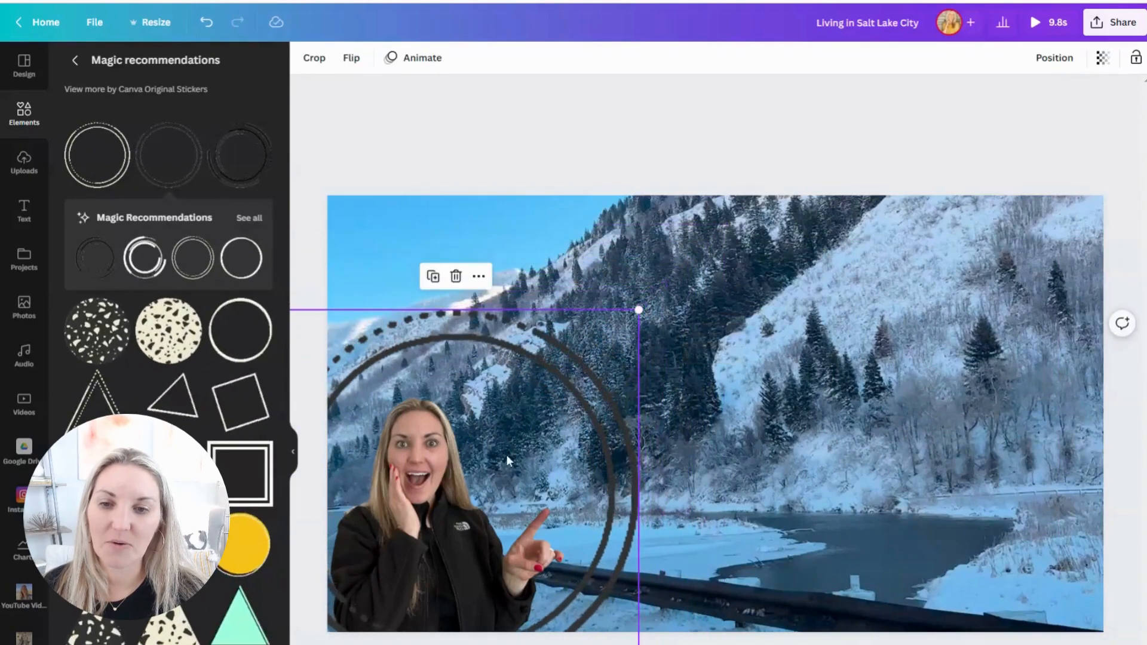
click(708, 396)
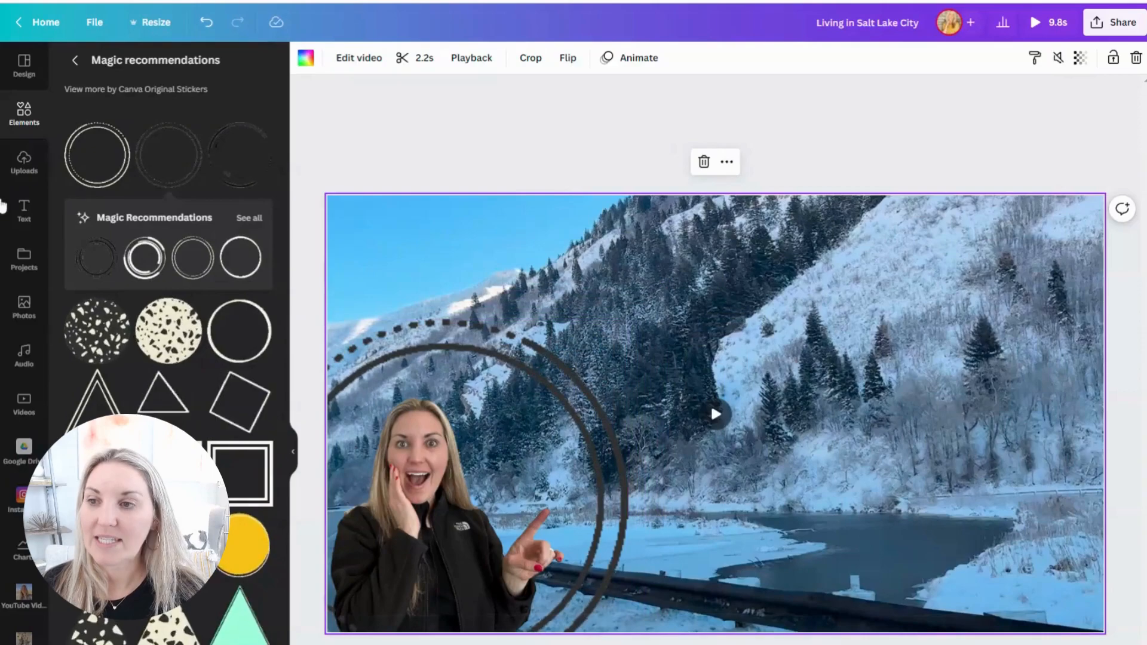
Step: Add a subheading to the snowy mountain page reading "Hosted by" followed by the host's first name
click(21, 207)
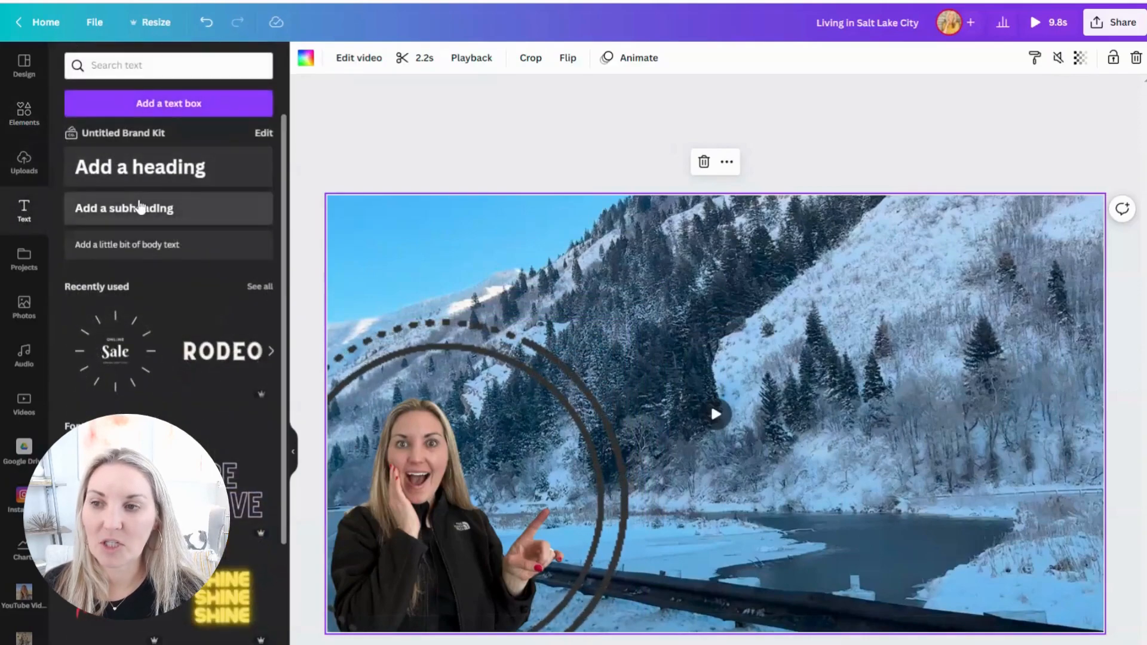
click(139, 207)
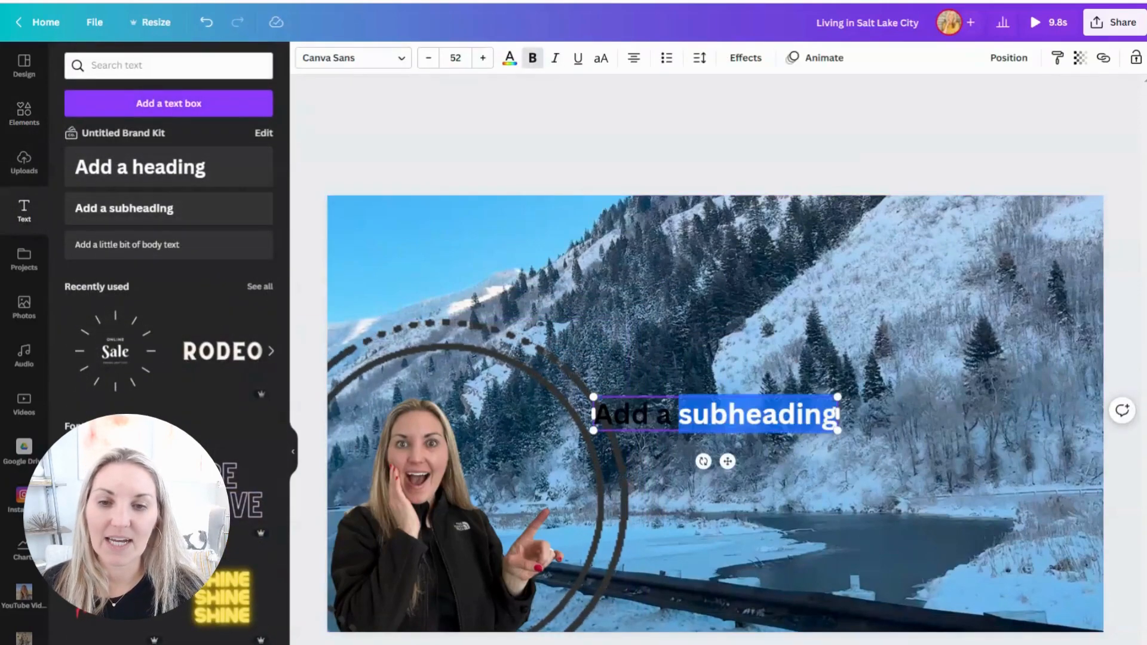
text(Ho)
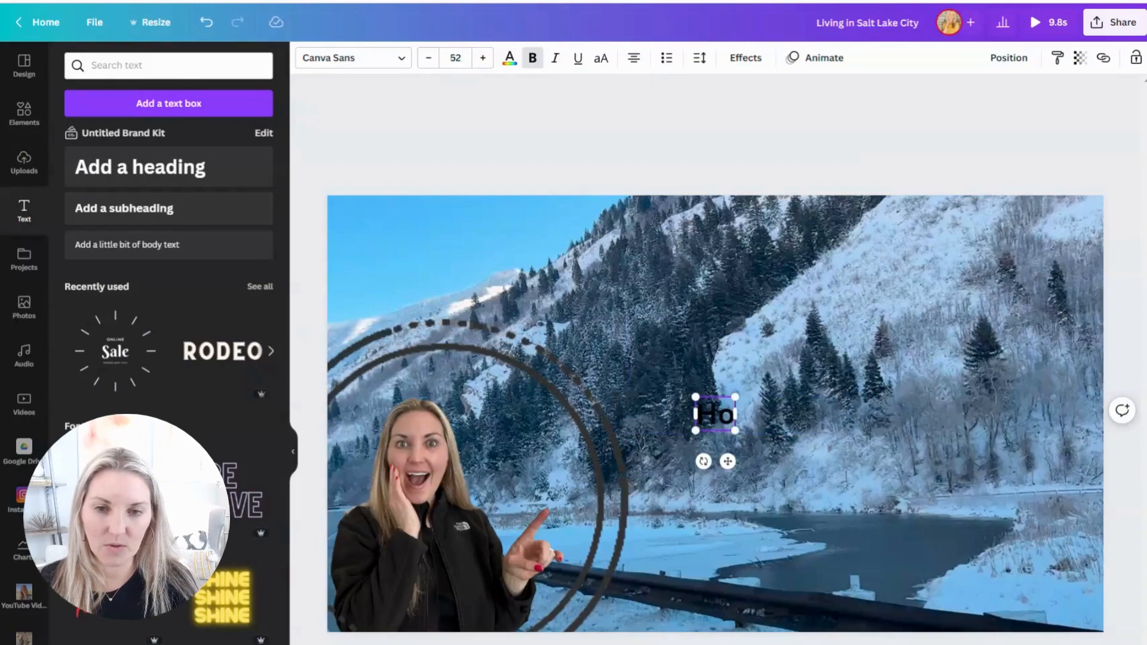
text(sted by Mariah)
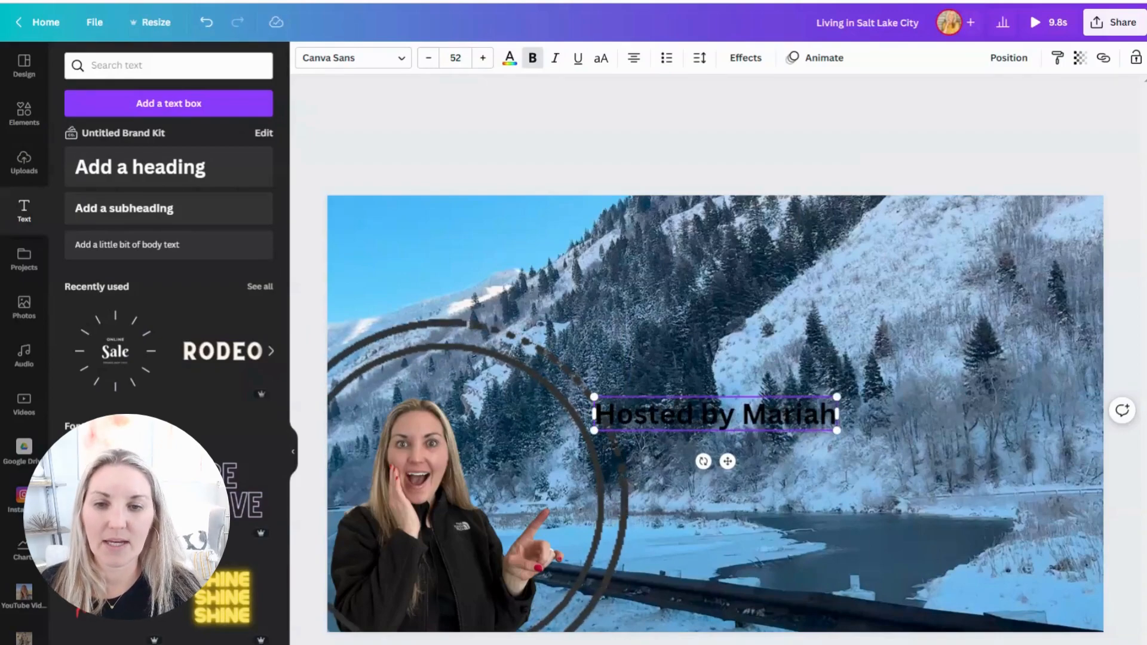
Step: Set the whole "Hosted by" subheading in the RoxboroughCF Bold font
drag(595, 413, 838, 413)
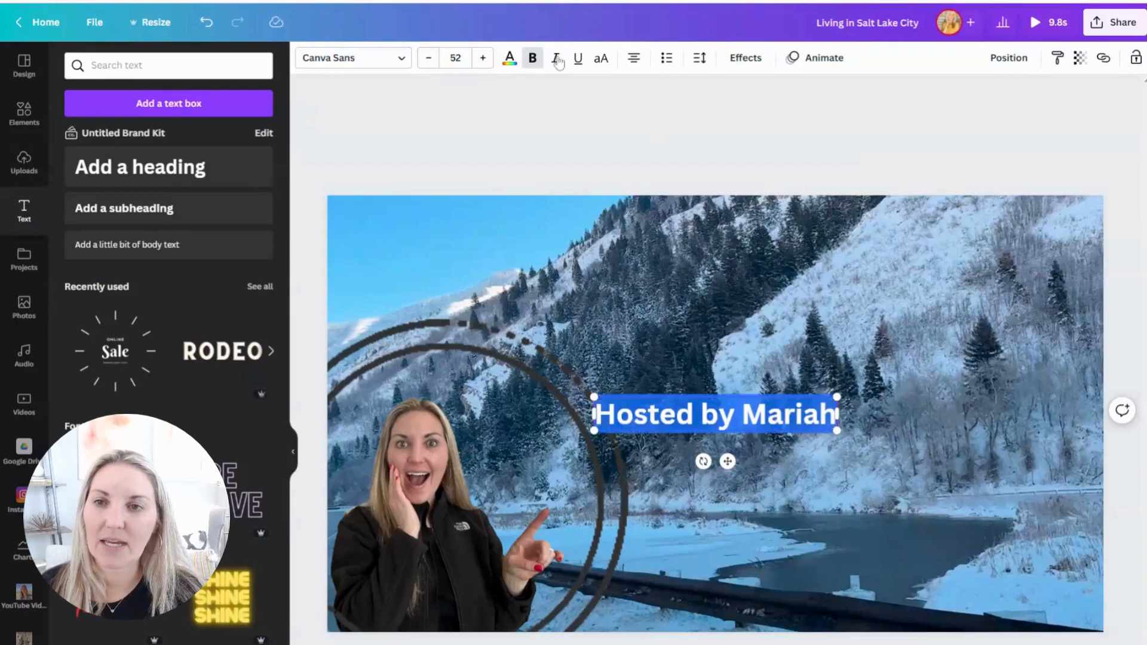
click(405, 58)
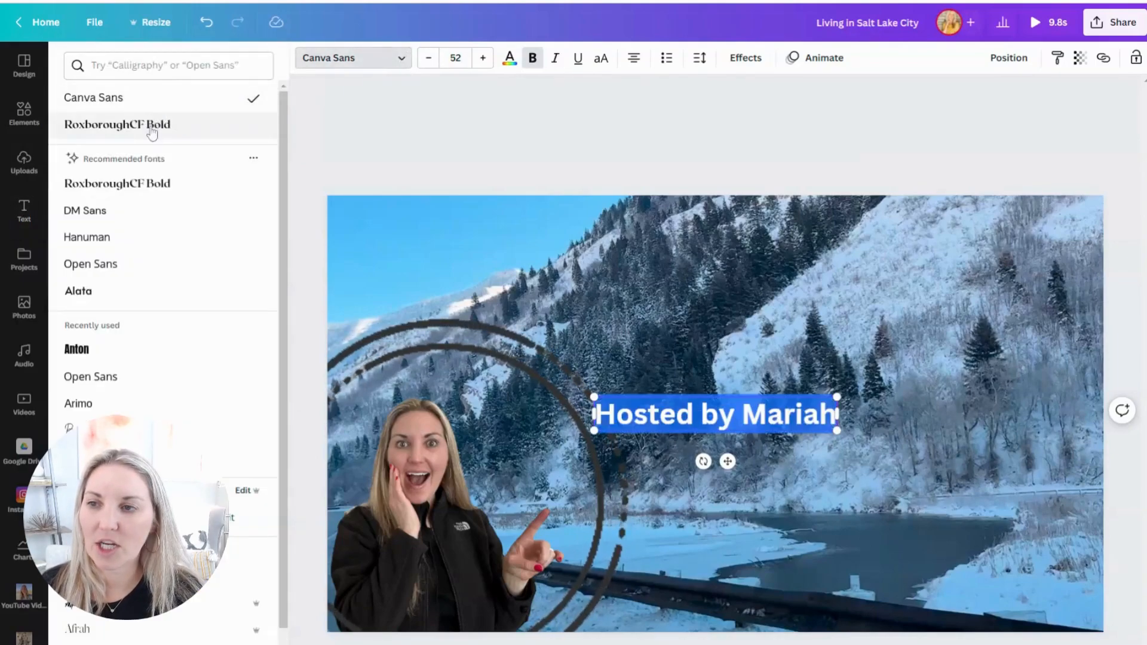
click(155, 136)
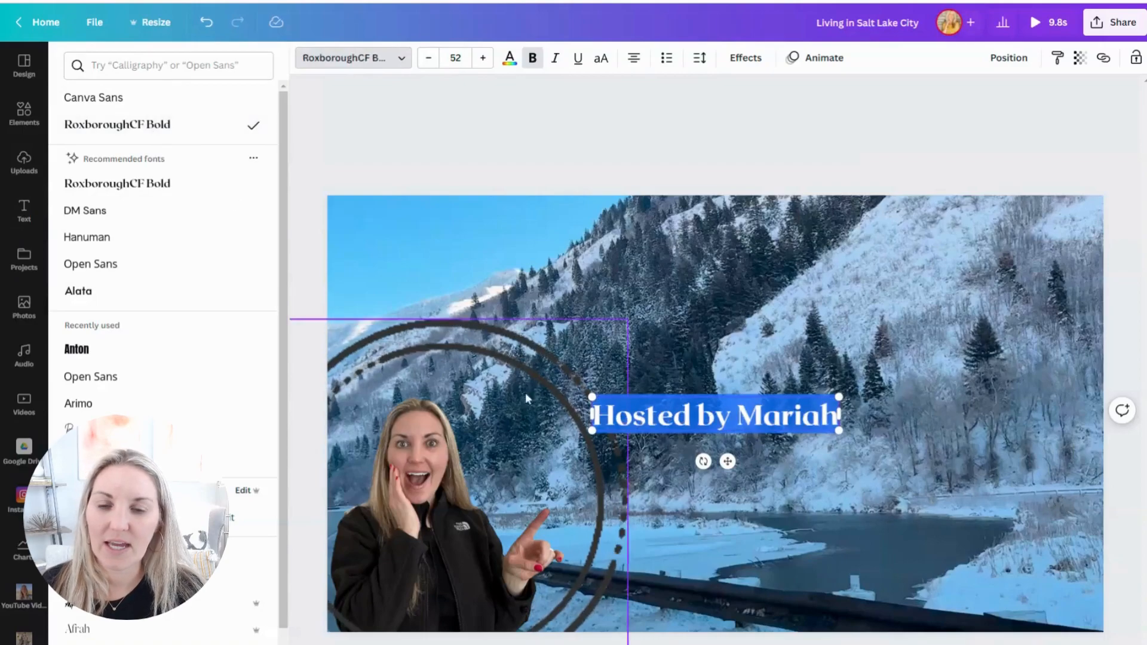
Step: Apply the Breathe animation to the "Hosted by" text, enlarge it to size 91.1, and place it near the page's top
click(823, 59)
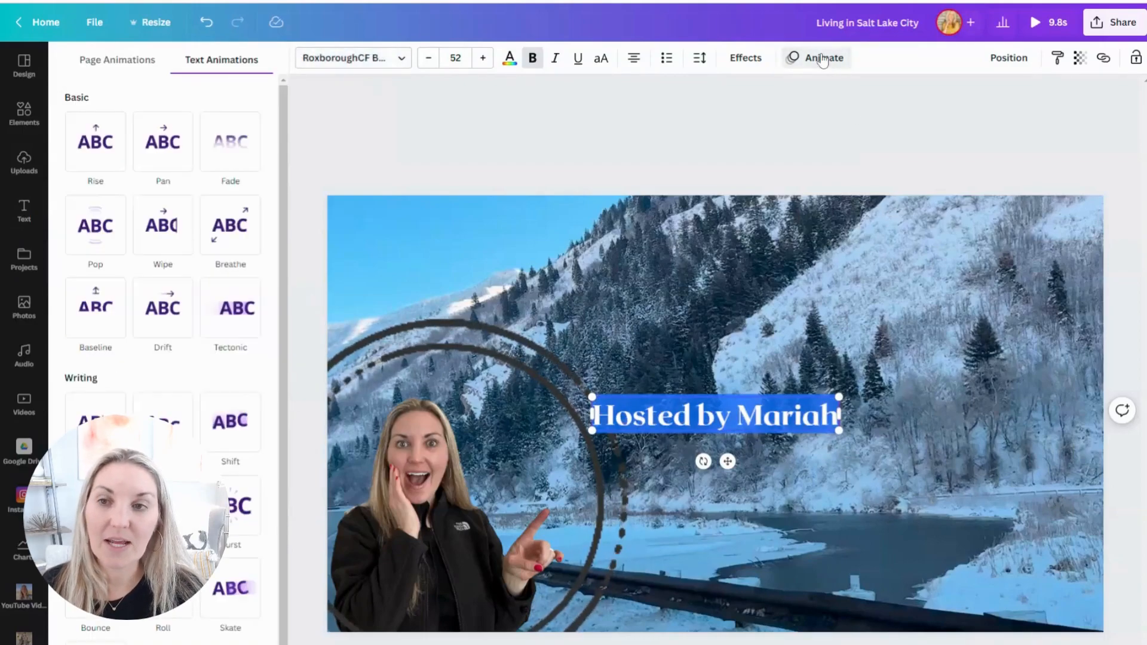
click(217, 245)
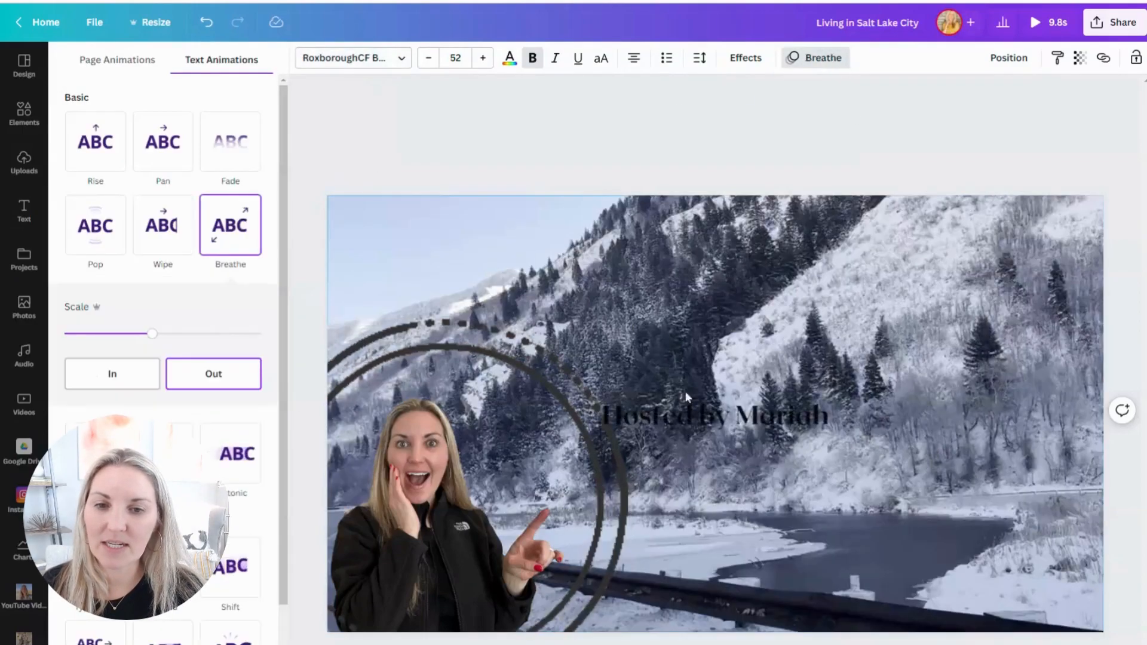
drag(836, 431, 685, 224)
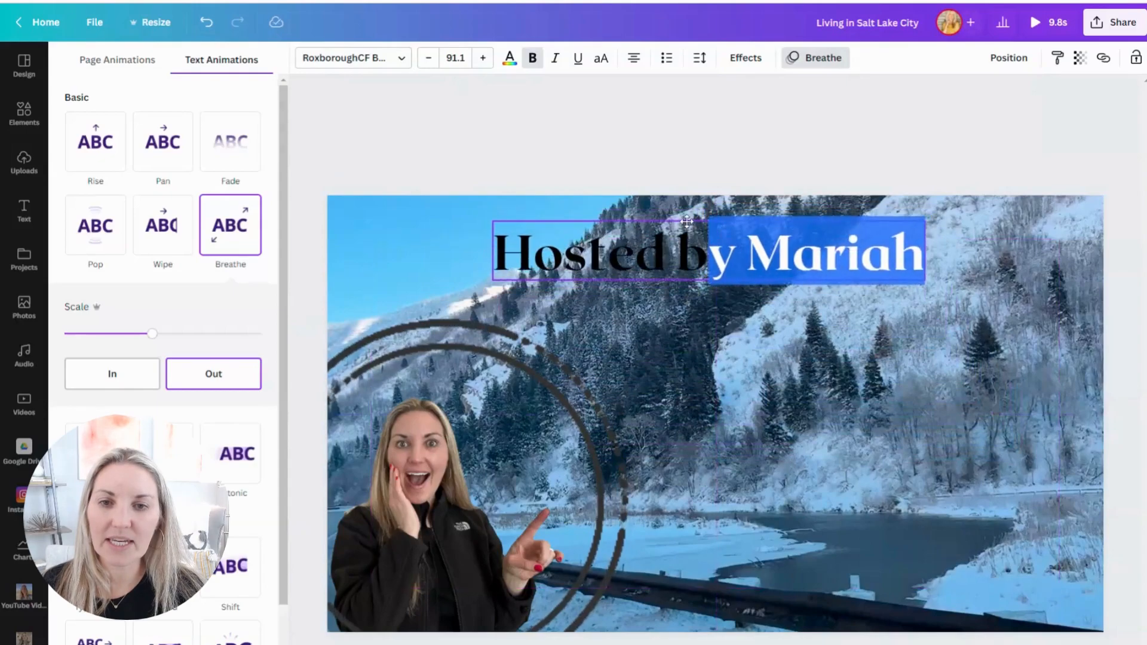
click(781, 482)
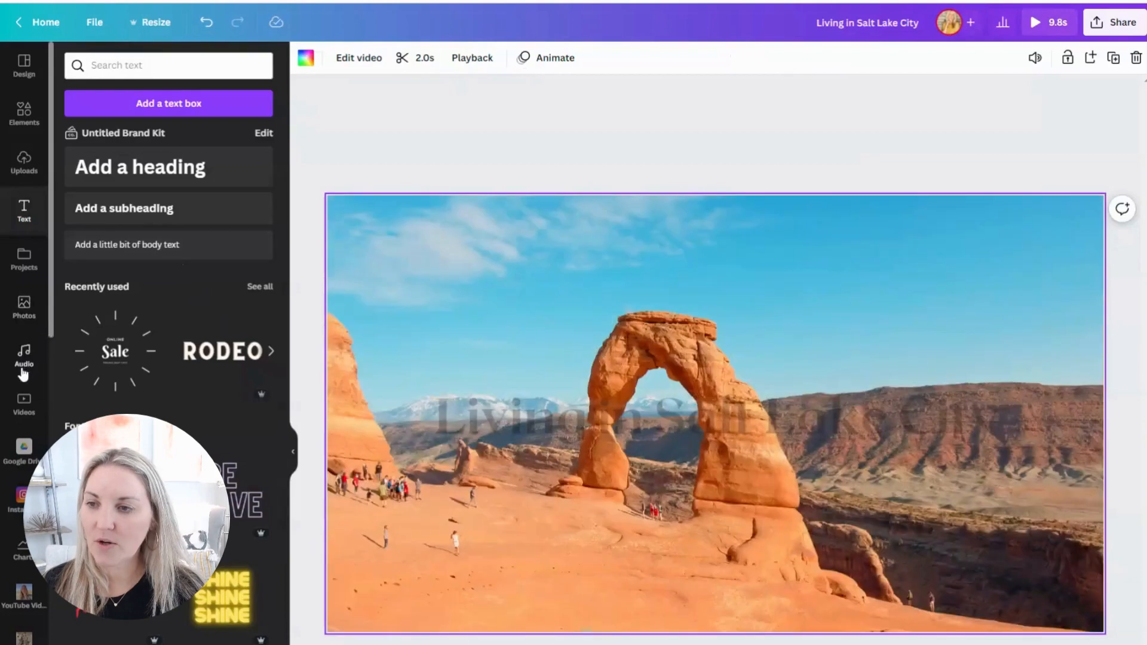
Step: Look through the recently used audio for a suitable intro track and return to the audio library overview
click(23, 369)
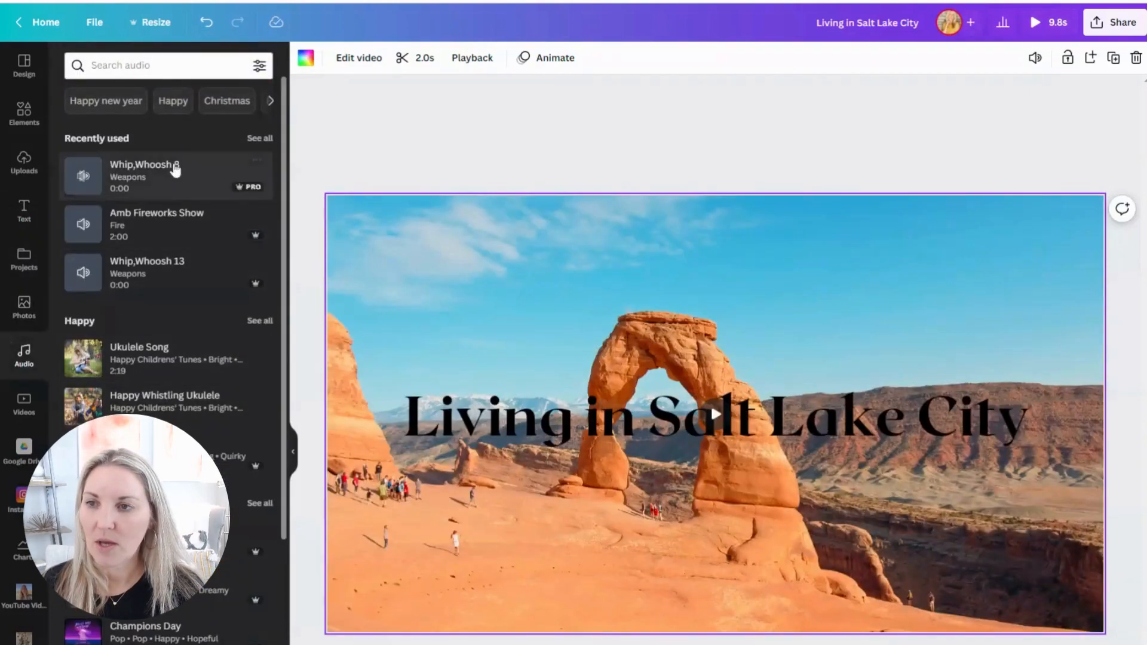
click(253, 144)
scroll(221, 381, down, 10)
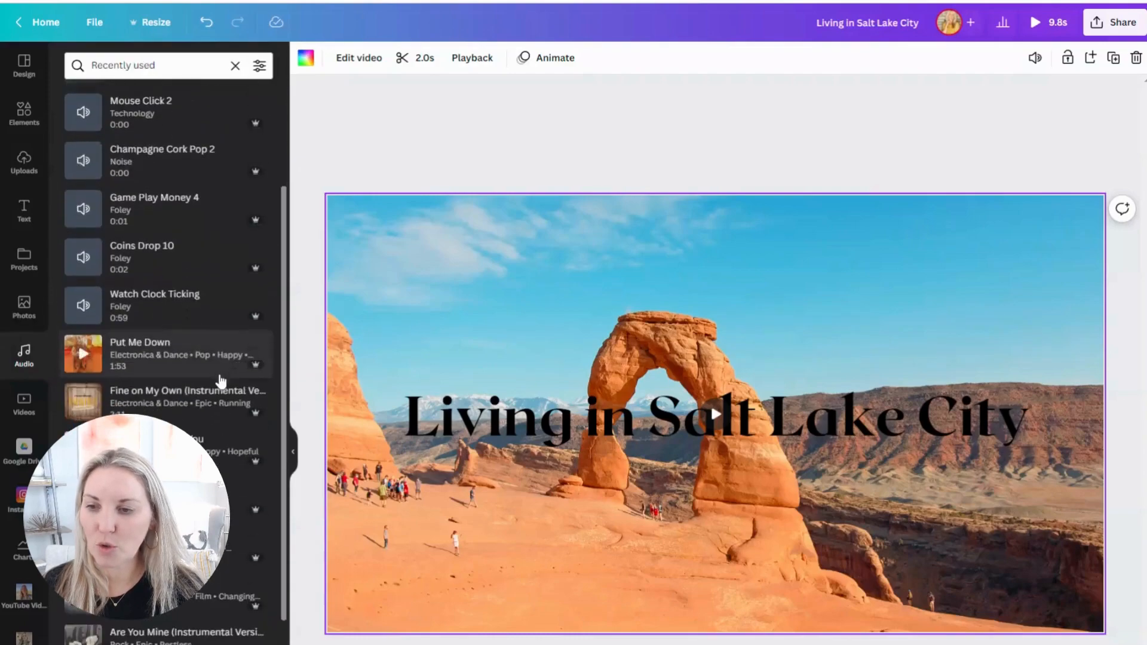
scroll(221, 381, down, 4)
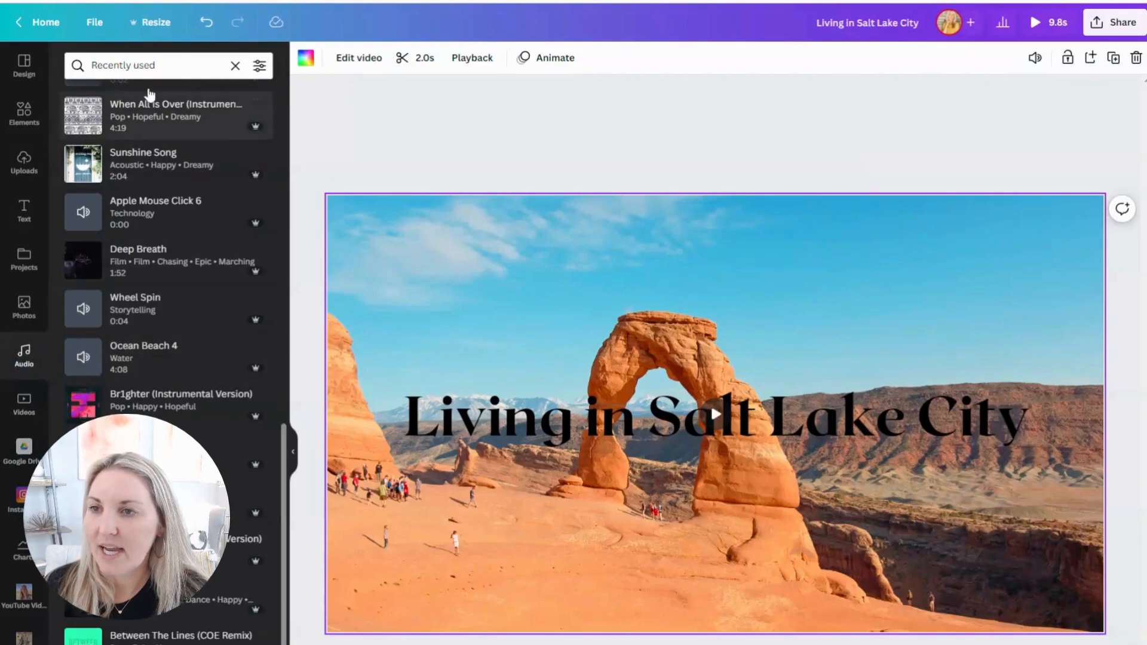
scroll(217, 412, down, 10)
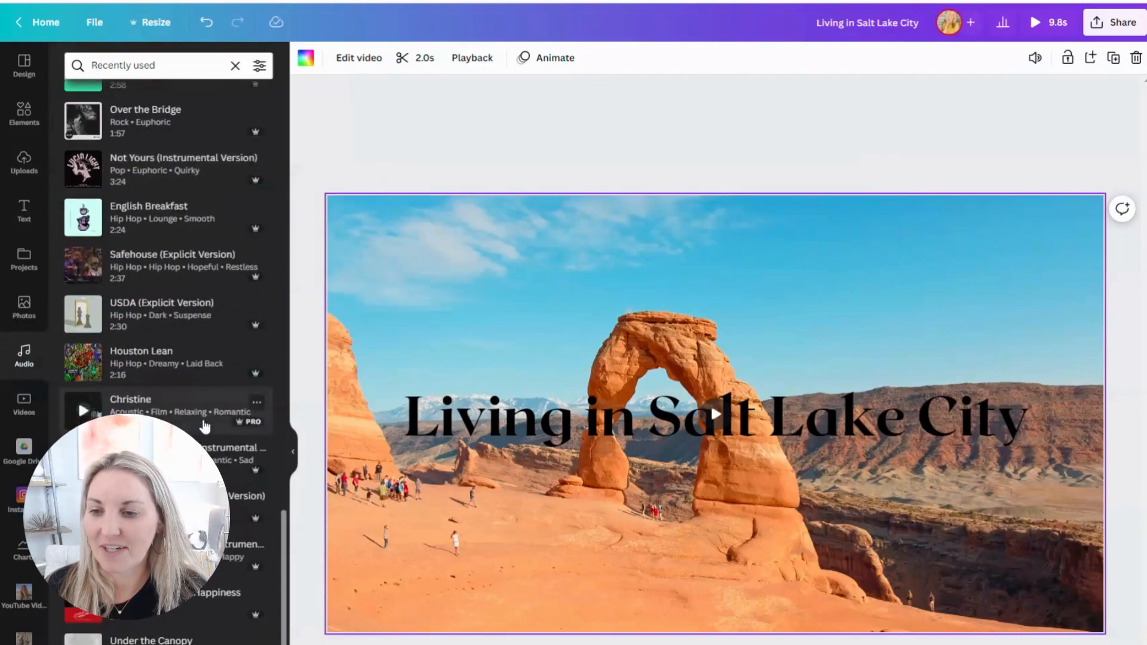
scroll(205, 426, down, 5)
scroll(204, 427, up, 7)
scroll(204, 427, up, 10)
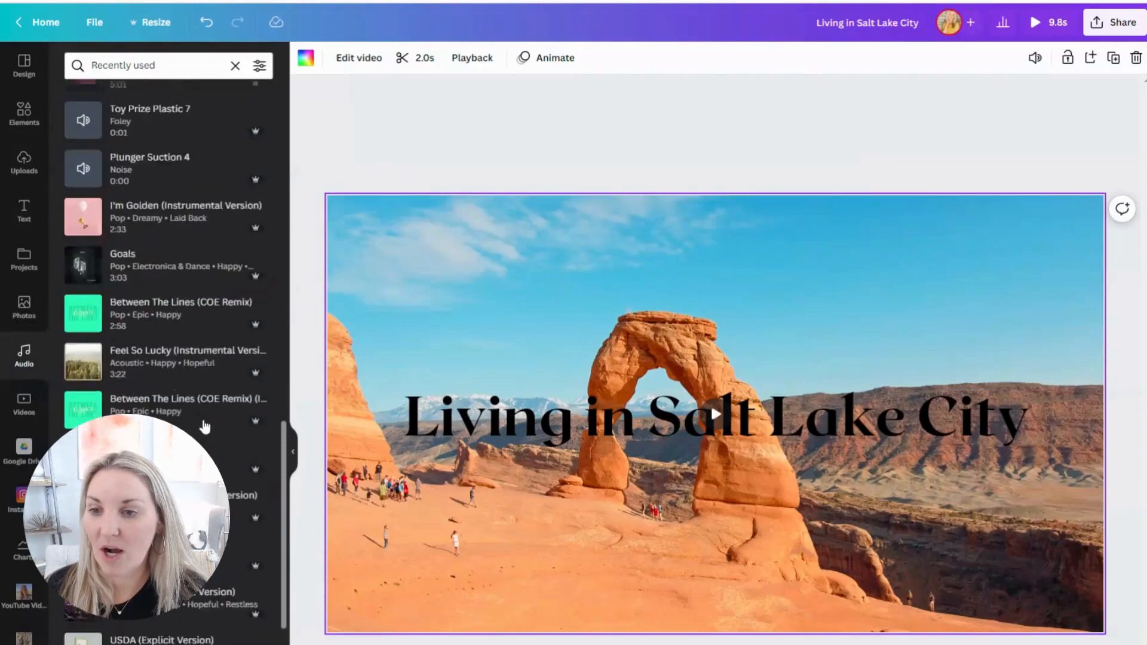
scroll(284, 115, up, 1)
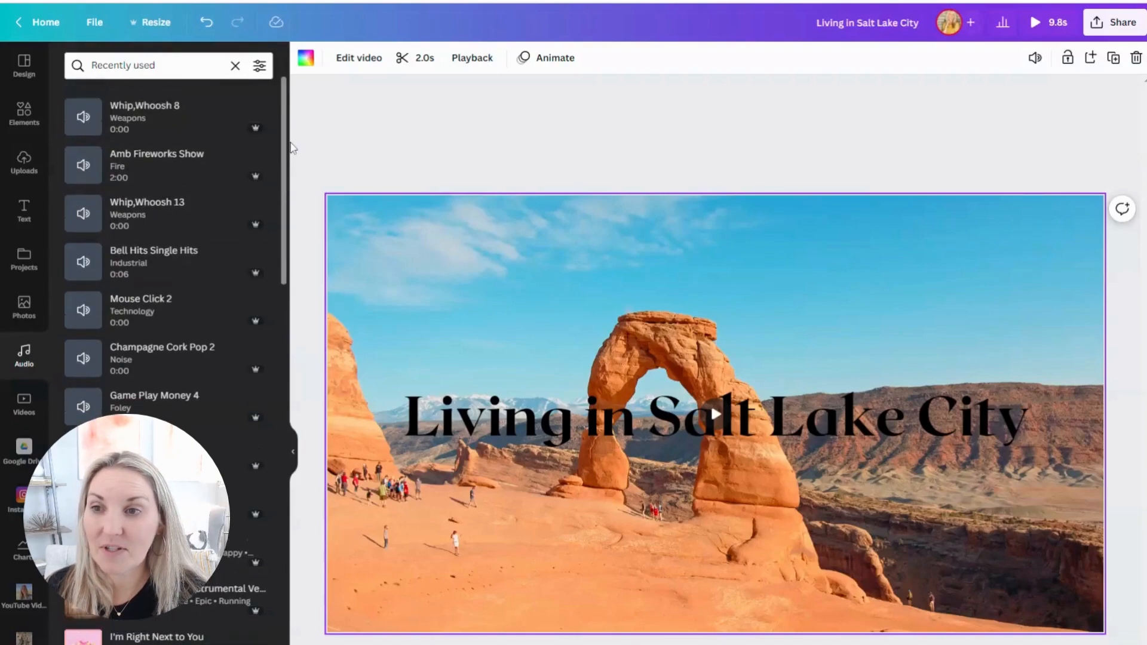
click(235, 65)
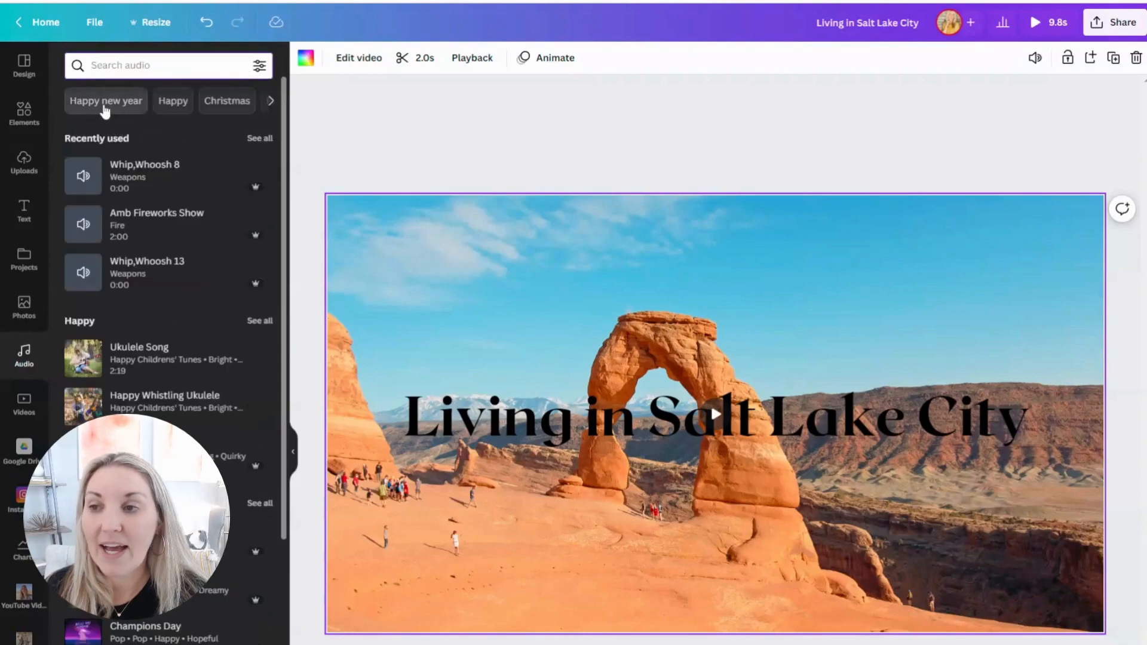
Step: Find Advertising music in the audio library, preview both "Advertising" tracks, and add the Ambient, Euphoric, Bright one to the video
click(271, 101)
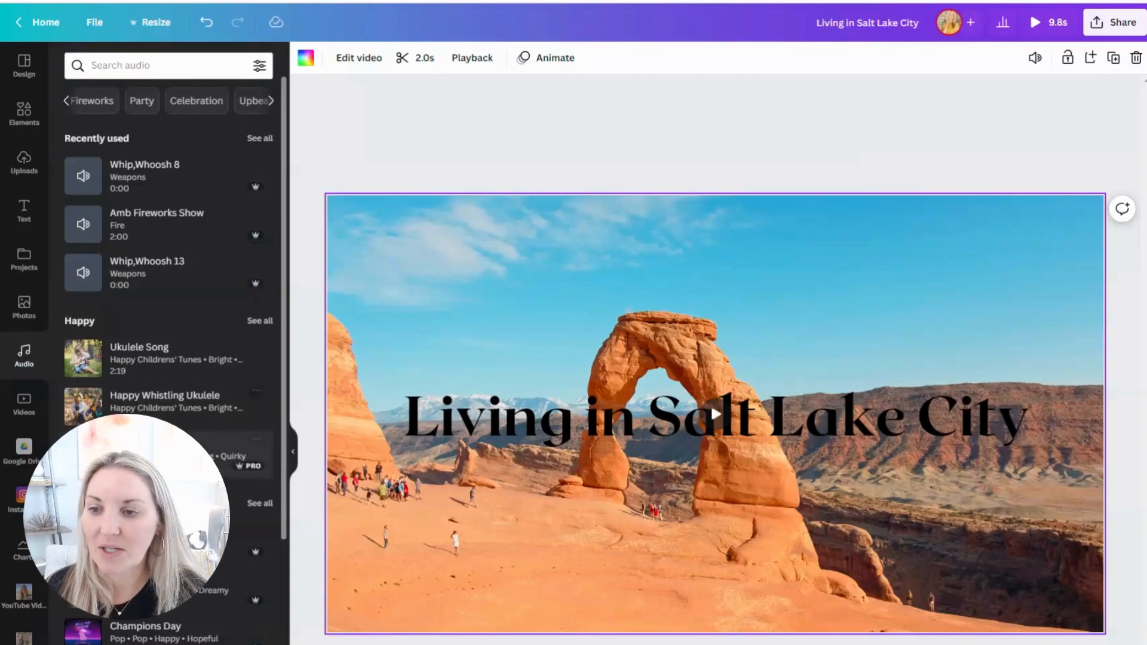
scroll(167, 358, down, 5)
scroll(156, 342, down, 5)
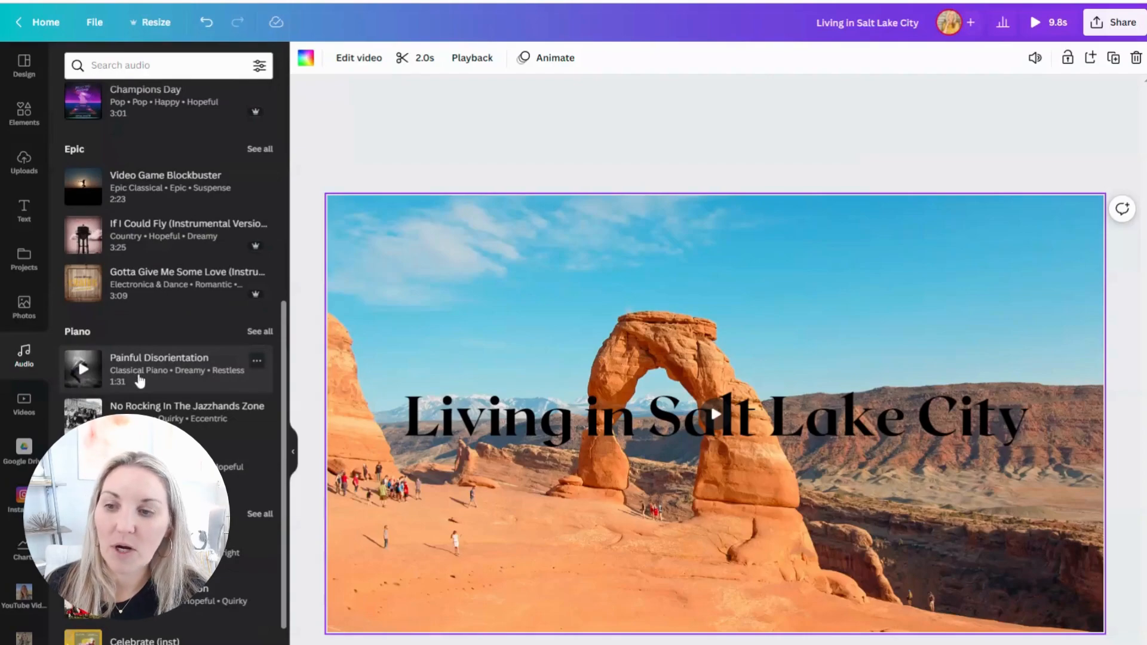
mouse_move(282, 335)
mouse_down()
mouse_move(310, 110)
mouse_move(281, 328)
mouse_up()
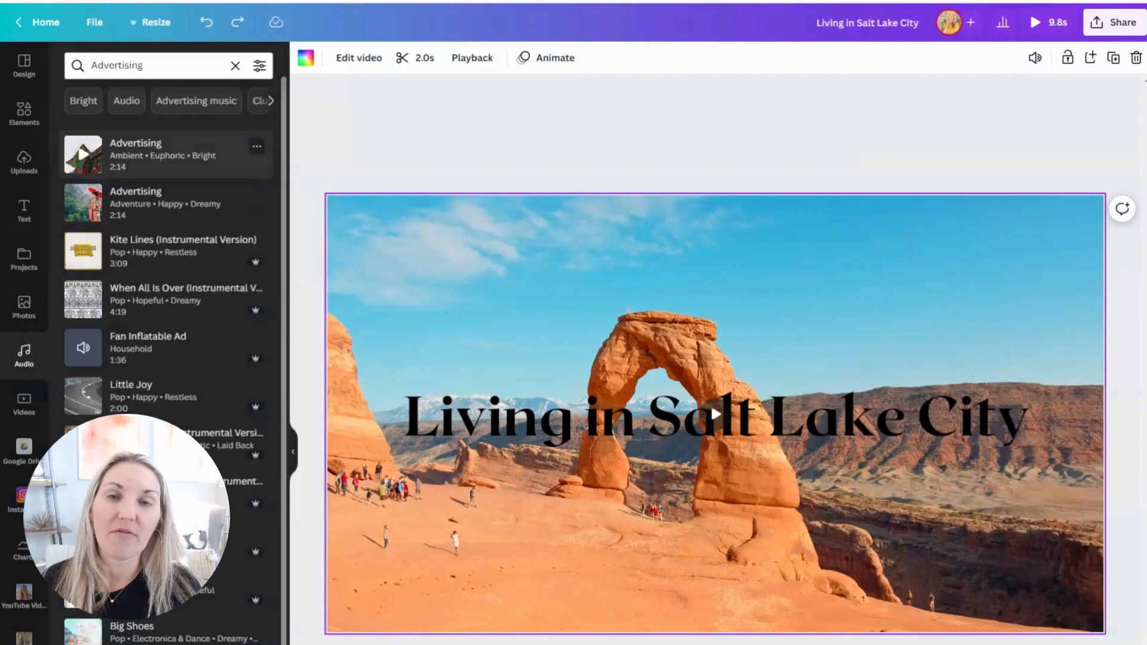
click(84, 155)
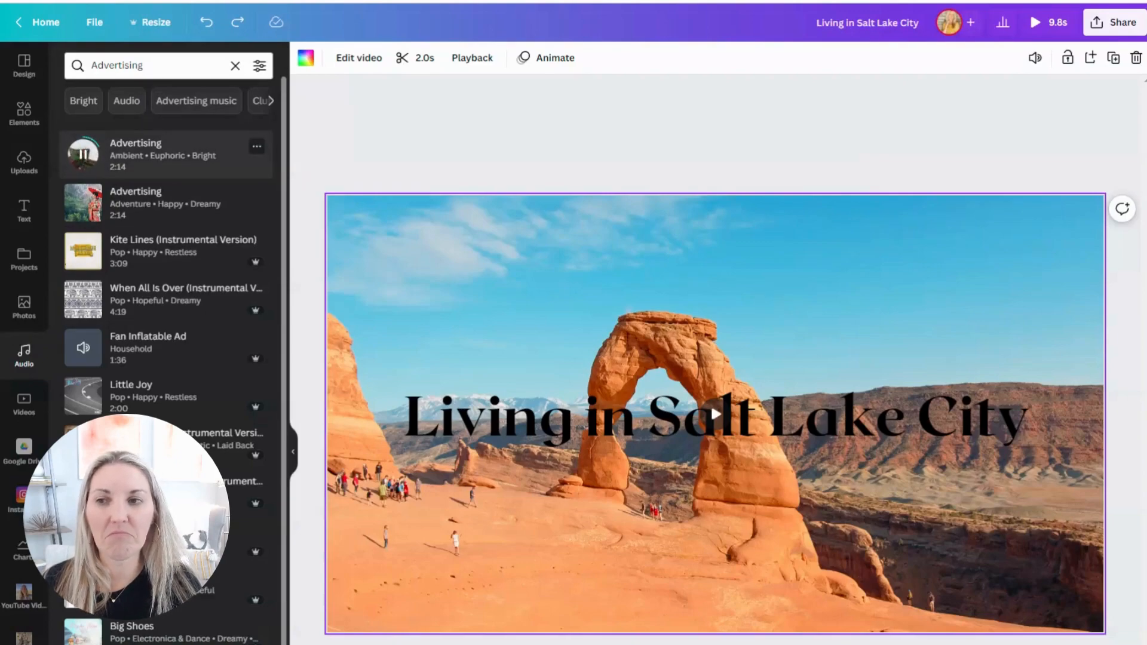
click(83, 202)
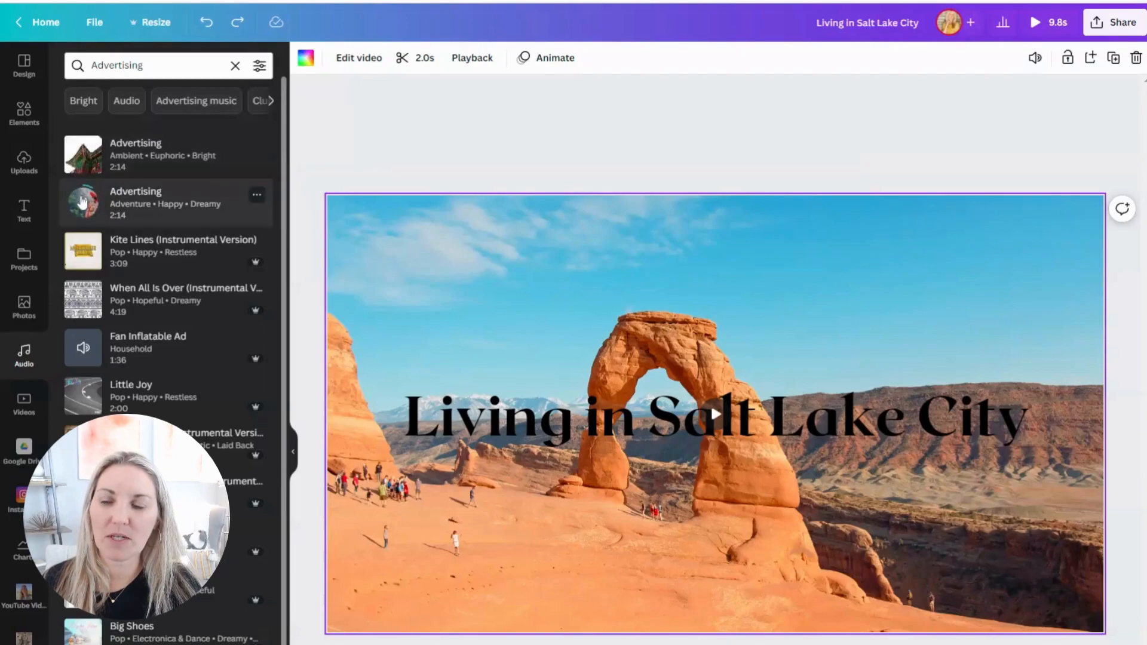
click(83, 203)
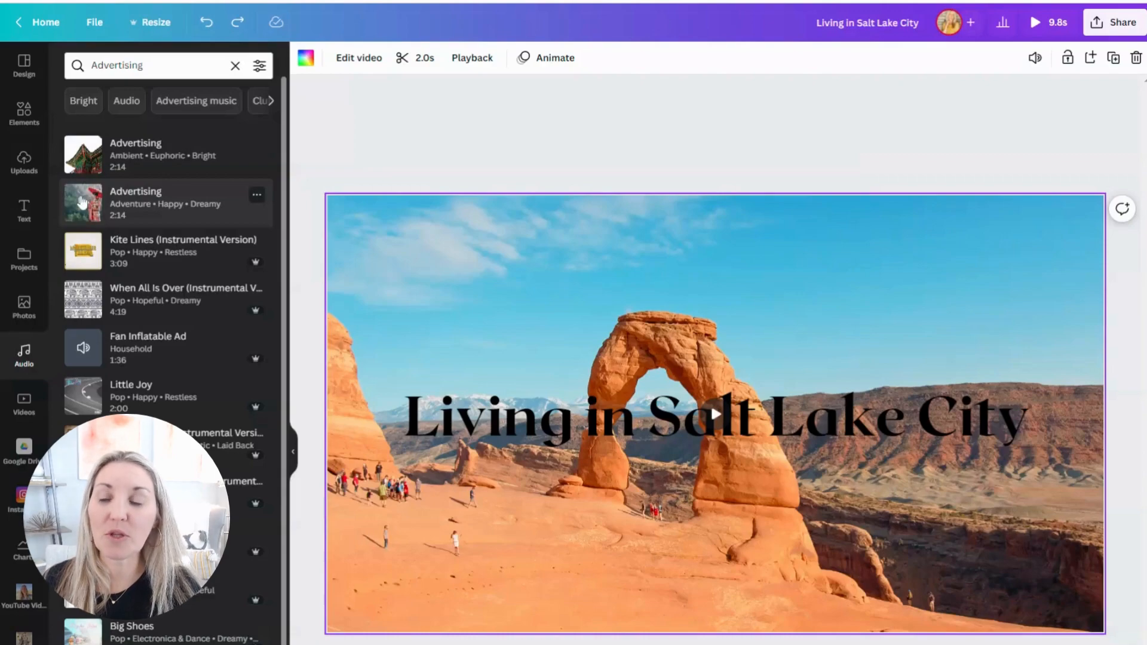
click(123, 152)
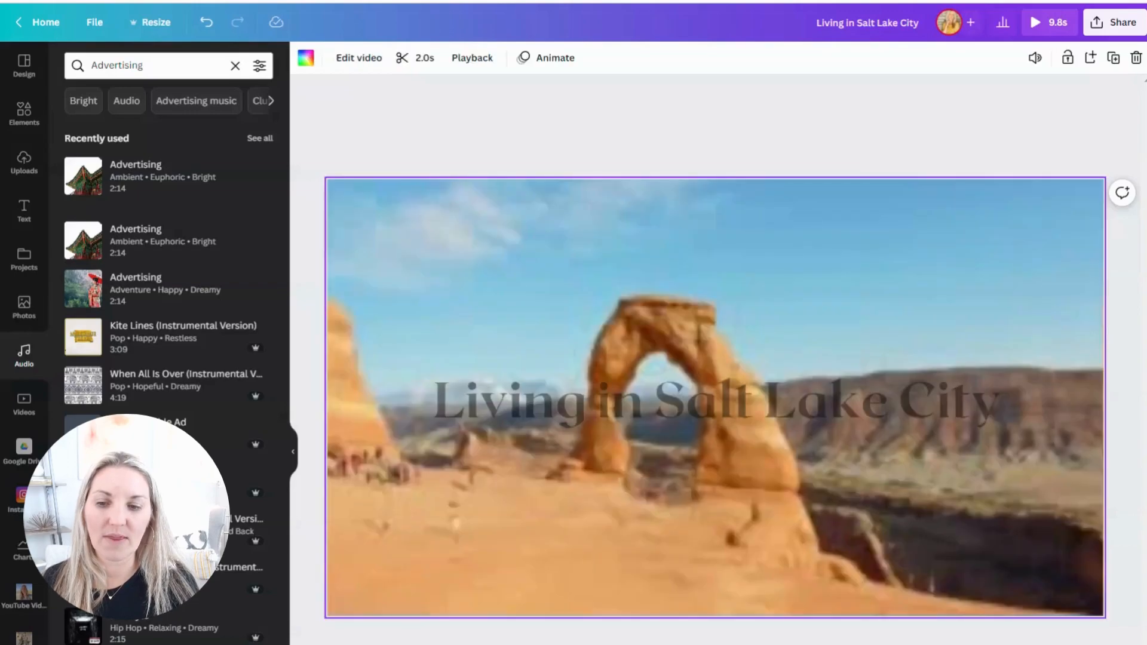
Step: Complete the "Hosted" text on the snowy mountain page so it reads "Hosted By" followed by the host's first name
click(371, 644)
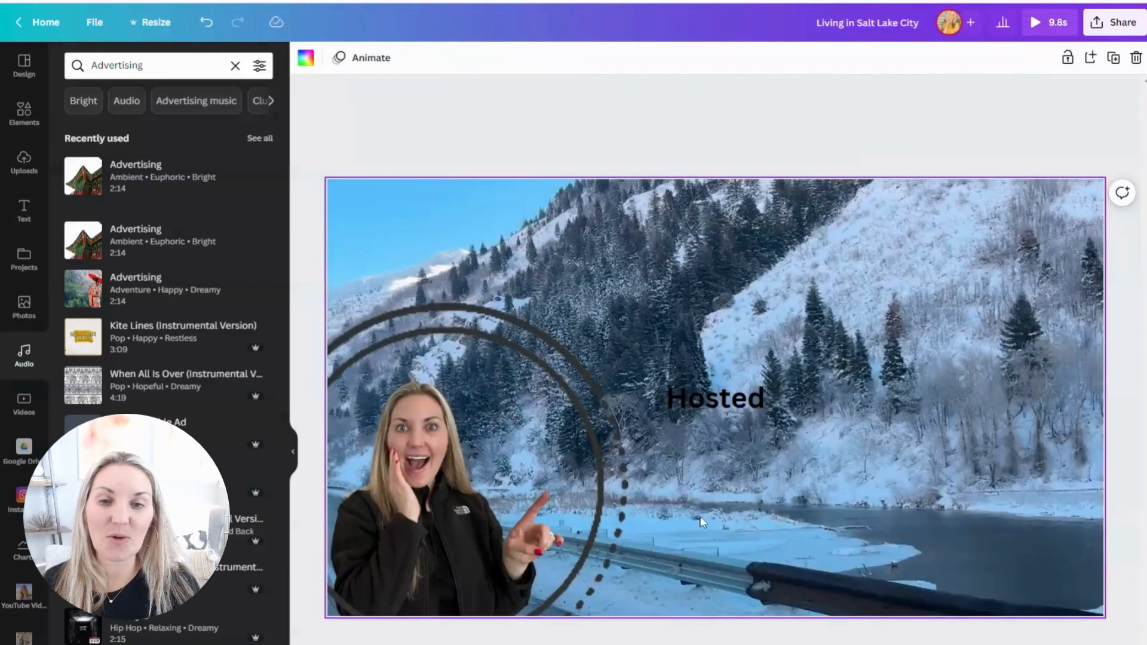
click(759, 402)
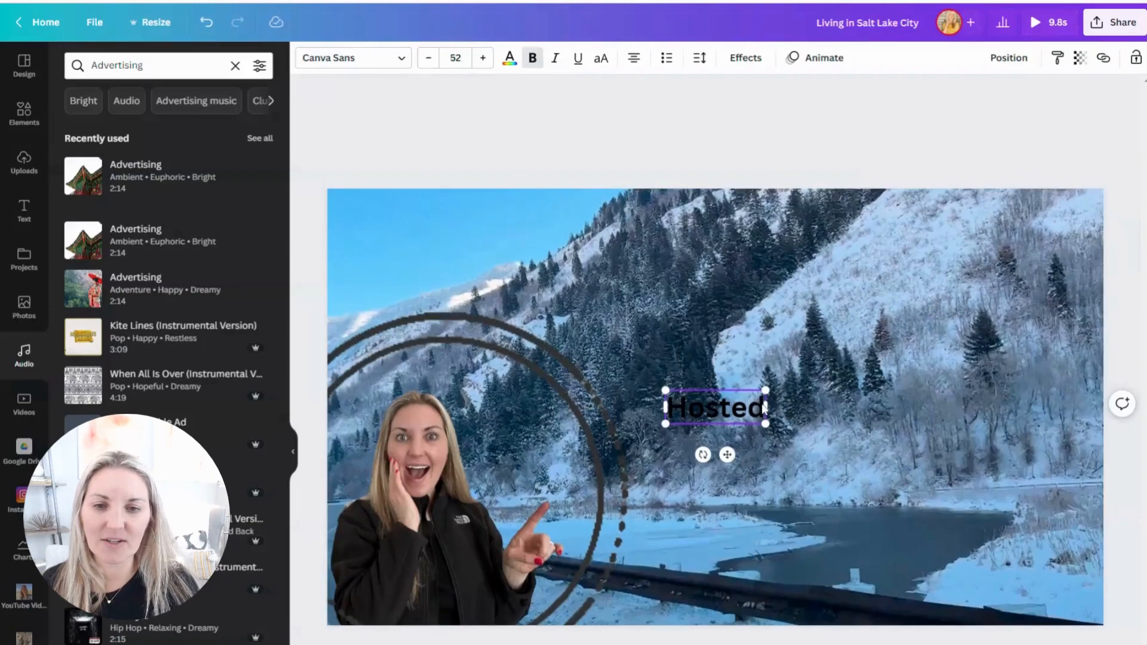
text(B)
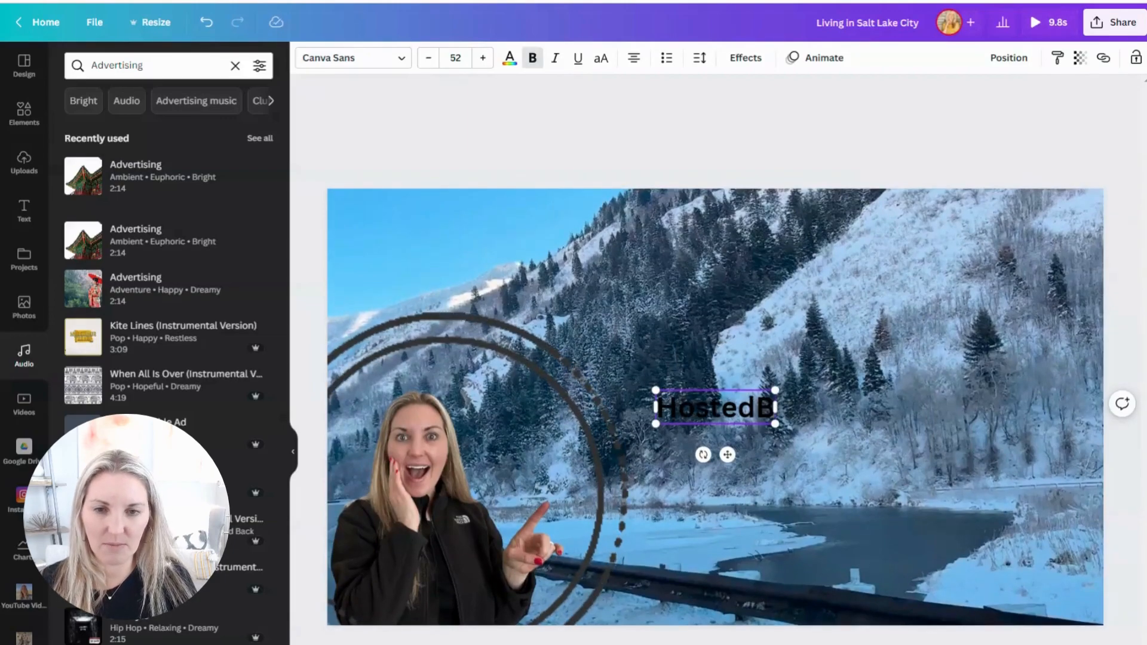
text(y Mariah)
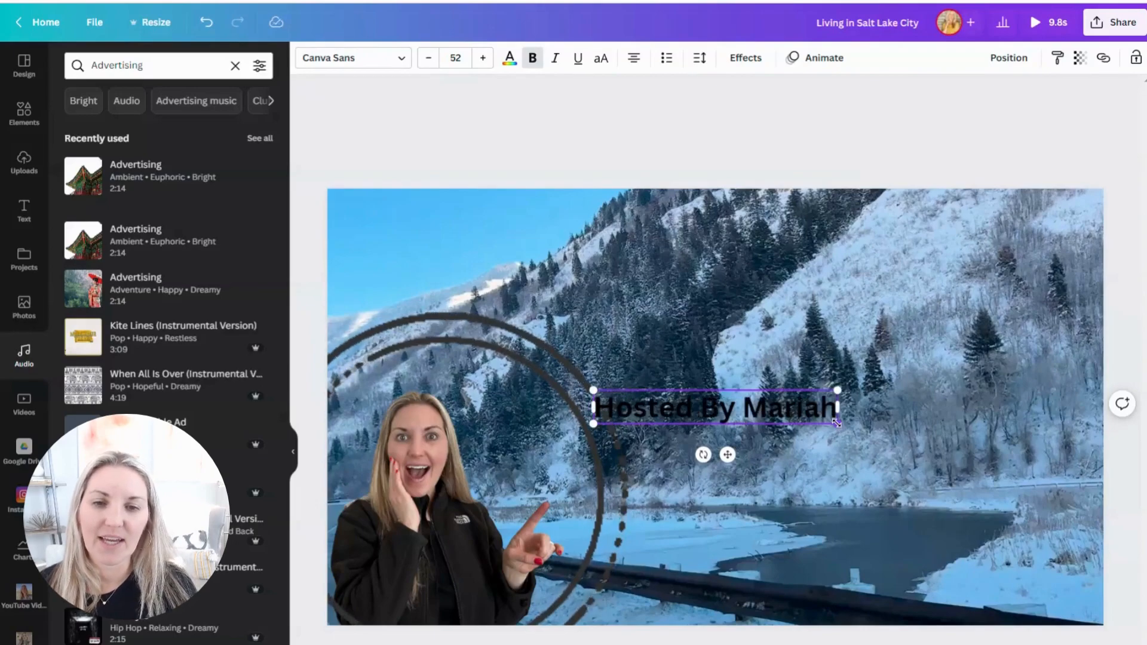
Step: Enlarge the "Hosted By" text to size 74.4, shift it up and to the right, and return to the arch page
drag(838, 424, 943, 438)
drag(745, 387, 773, 356)
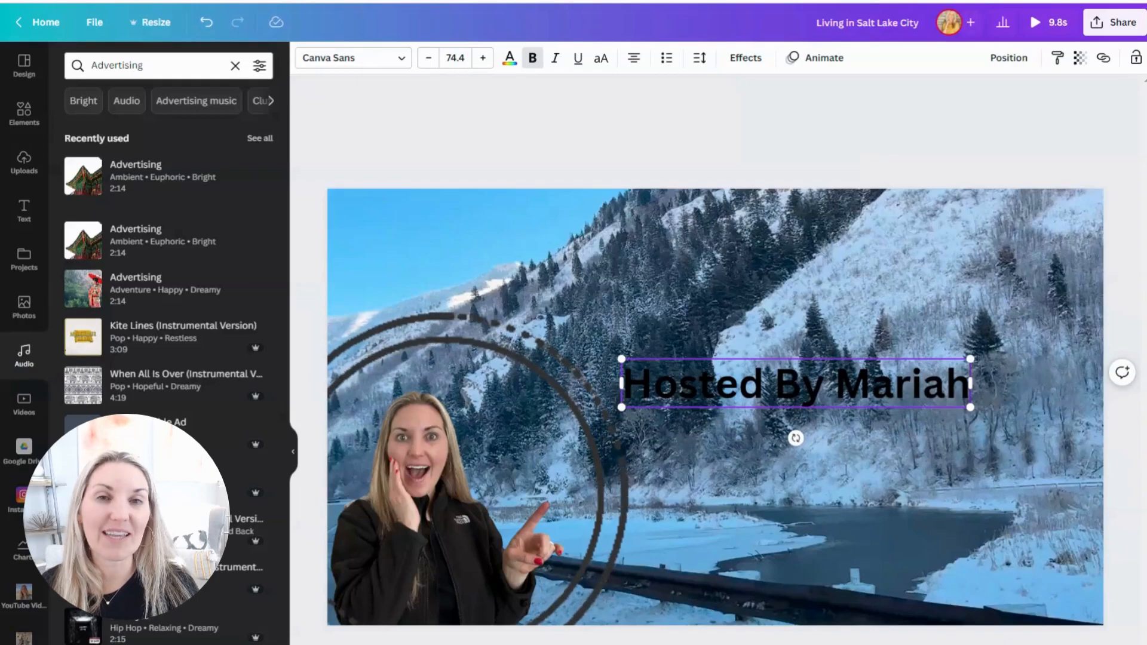
click(370, 643)
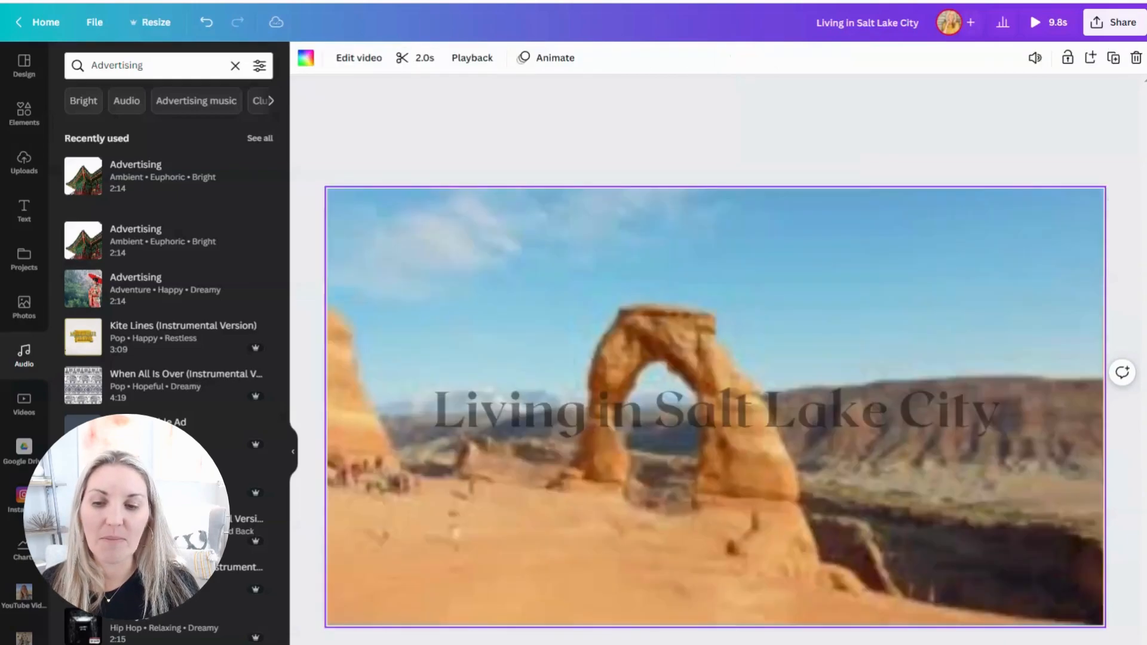